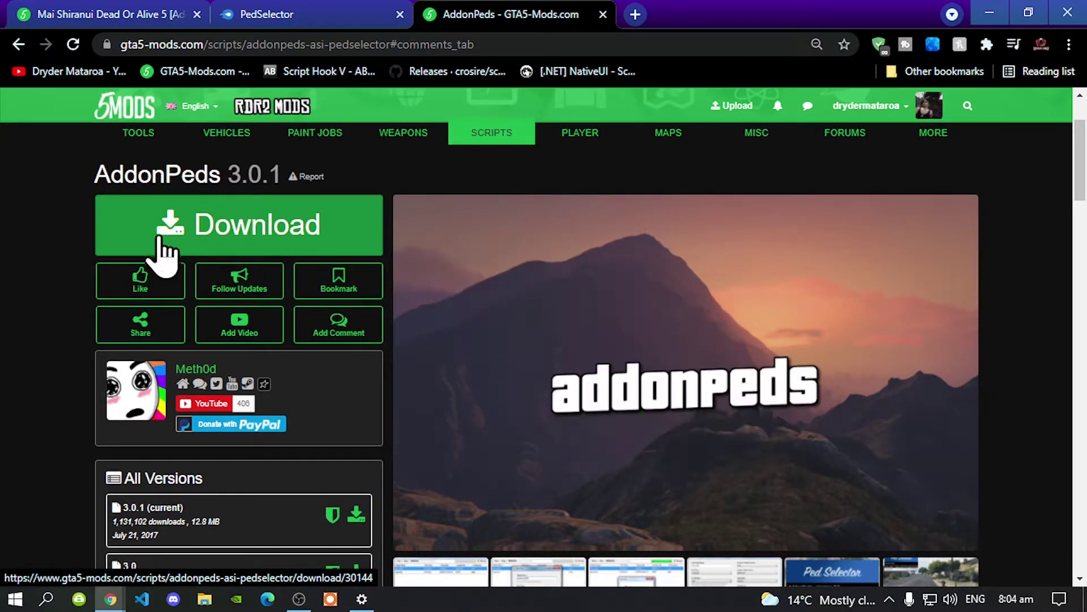
Look over the PedSelector, AddonPeds and Mai Shiranui pages on GTA5-Mods.com, then minimize Chrome
left_click(264, 12)
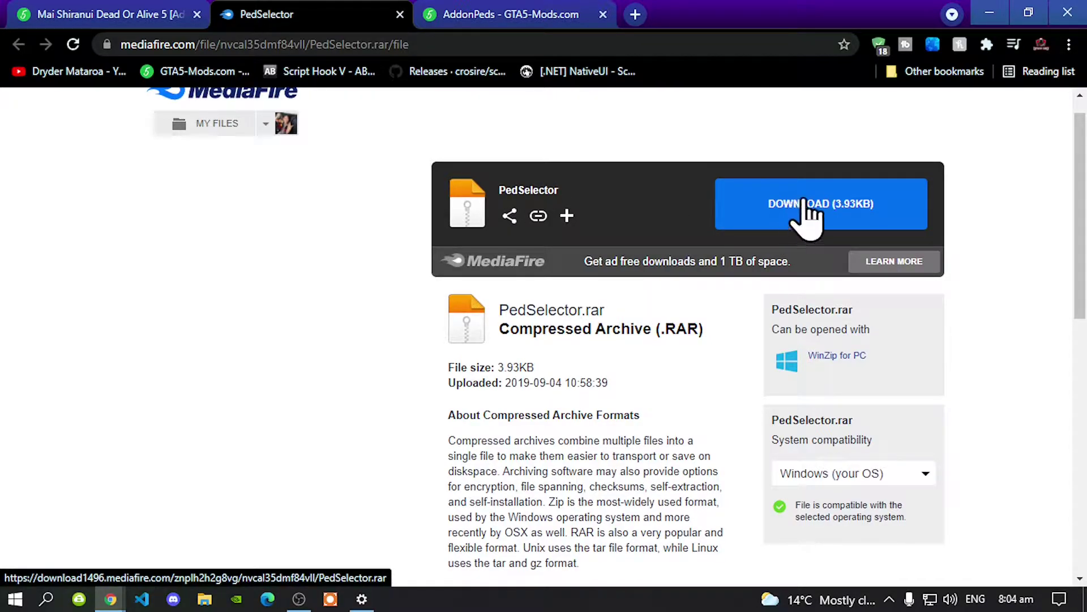
left_click(506, 17)
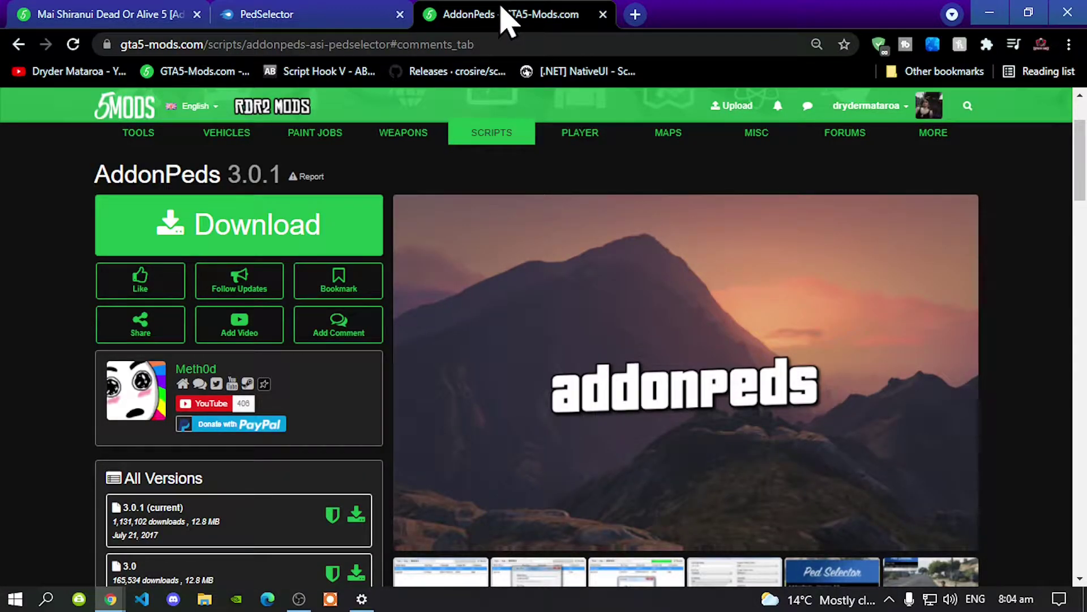
left_click(116, 17)
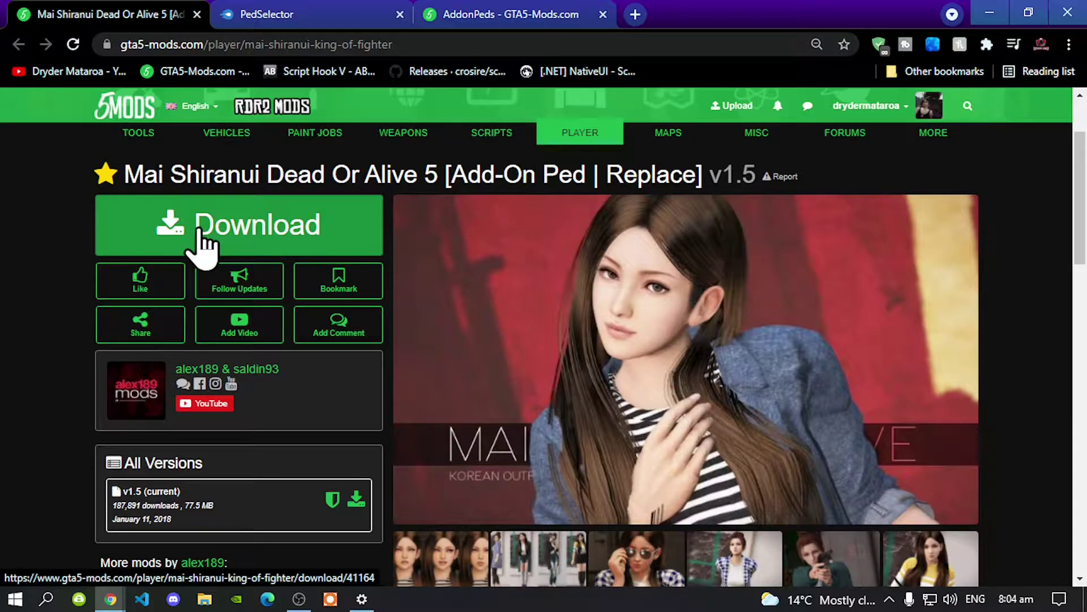
left_click(990, 13)
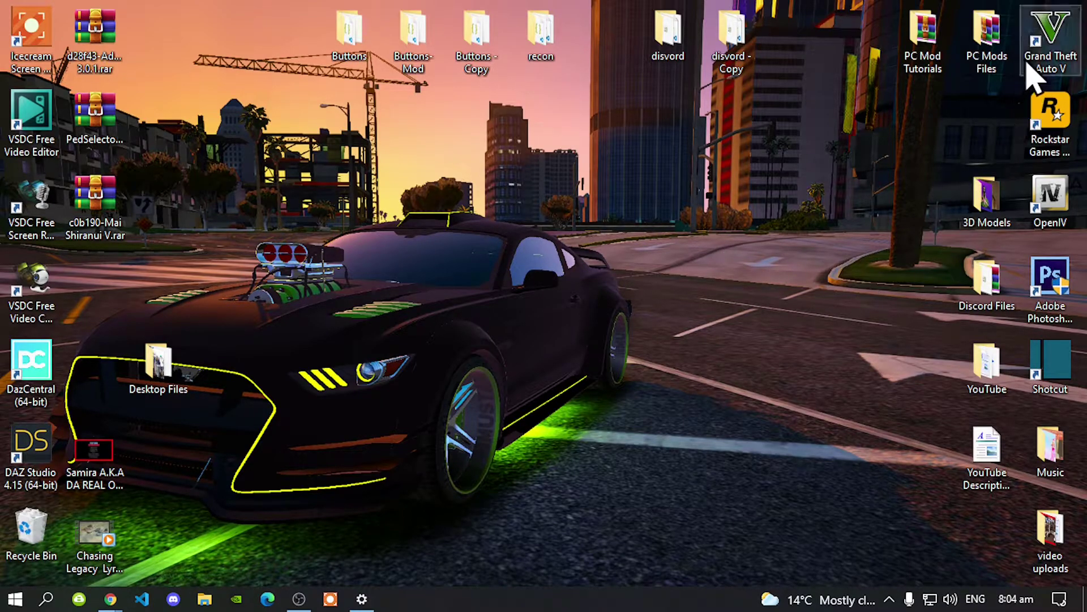
Open the Grand Theft Auto V install folder from the desktop shortcut's file location
right_click(1049, 51)
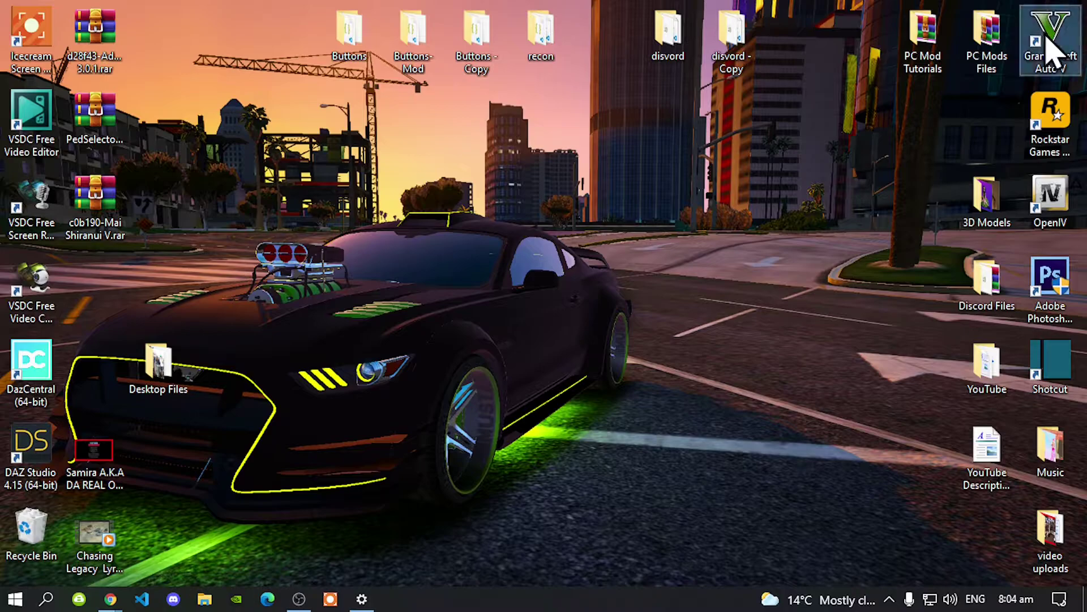
left_click(887, 67)
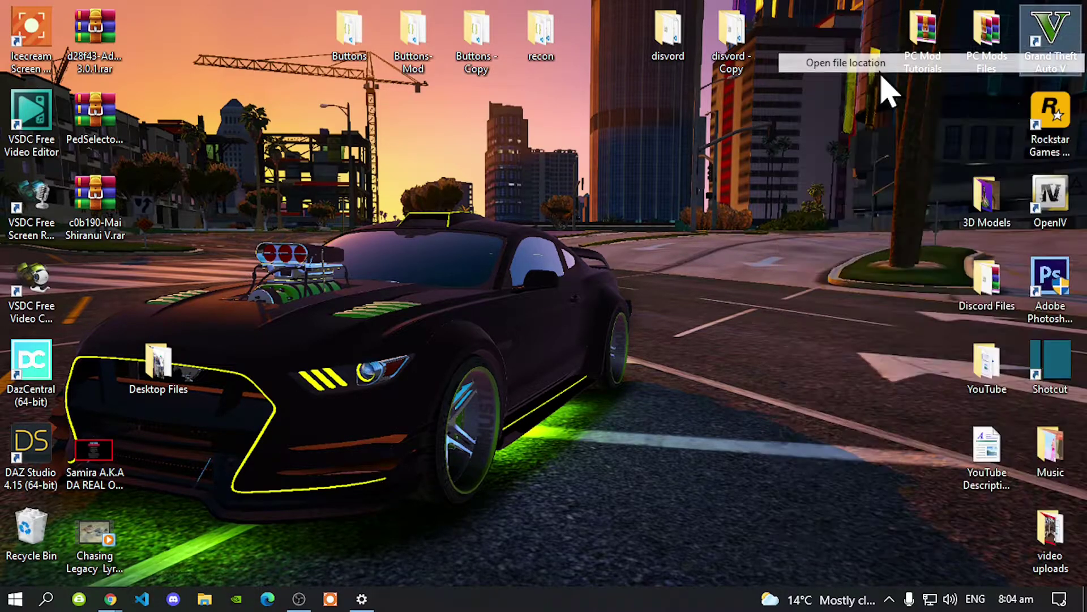
scroll(648, 374, "down", 3)
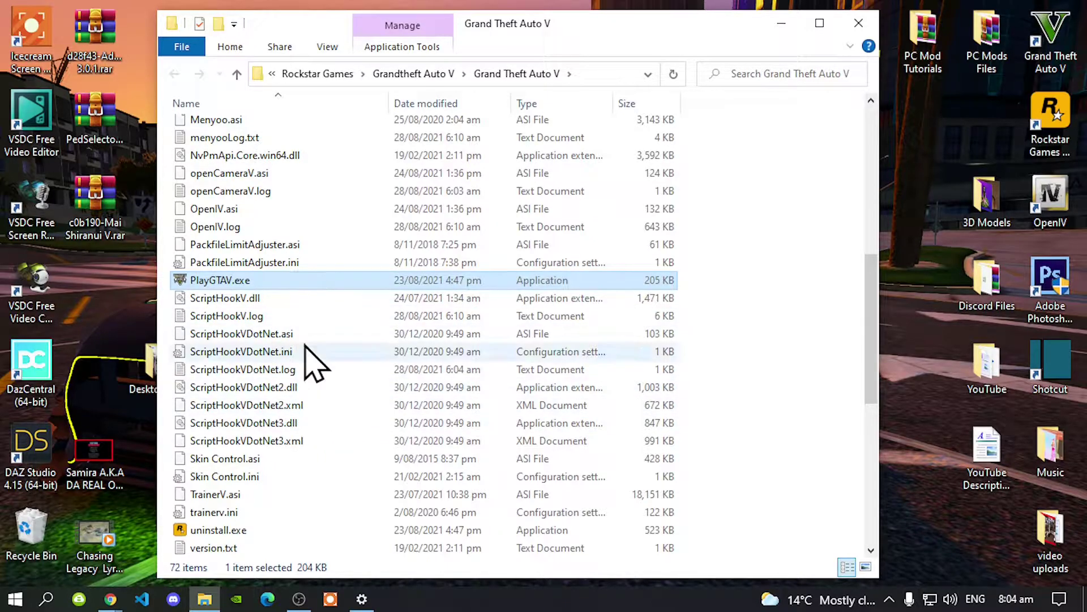
scroll(286, 326, "up", 8)
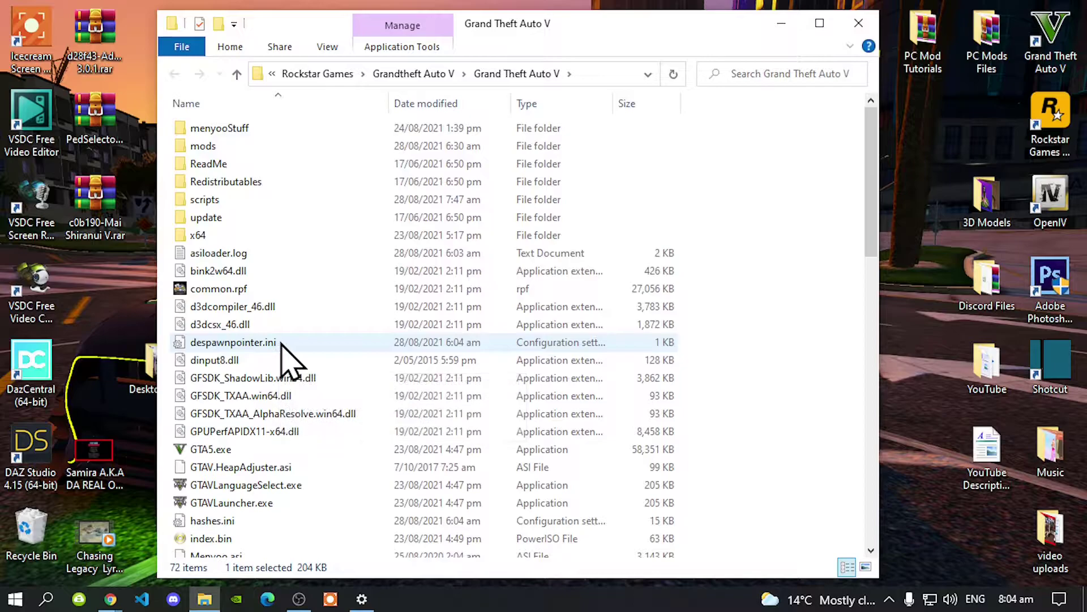
Browse into mods\update\x64\dlcpacks in the game folder
left_click(204, 146)
double_click(204, 146)
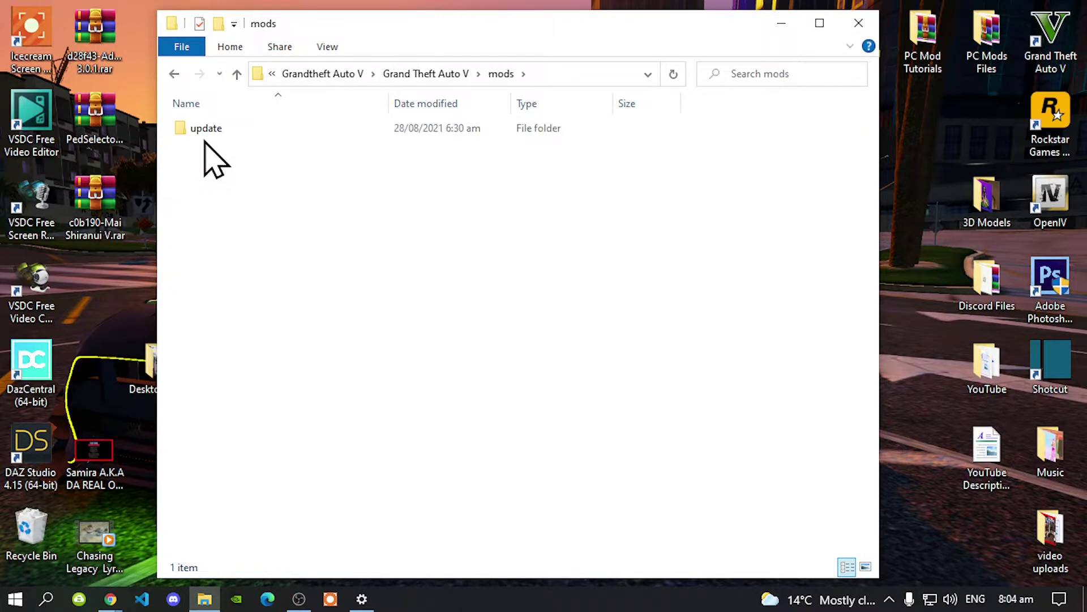
double_click(204, 128)
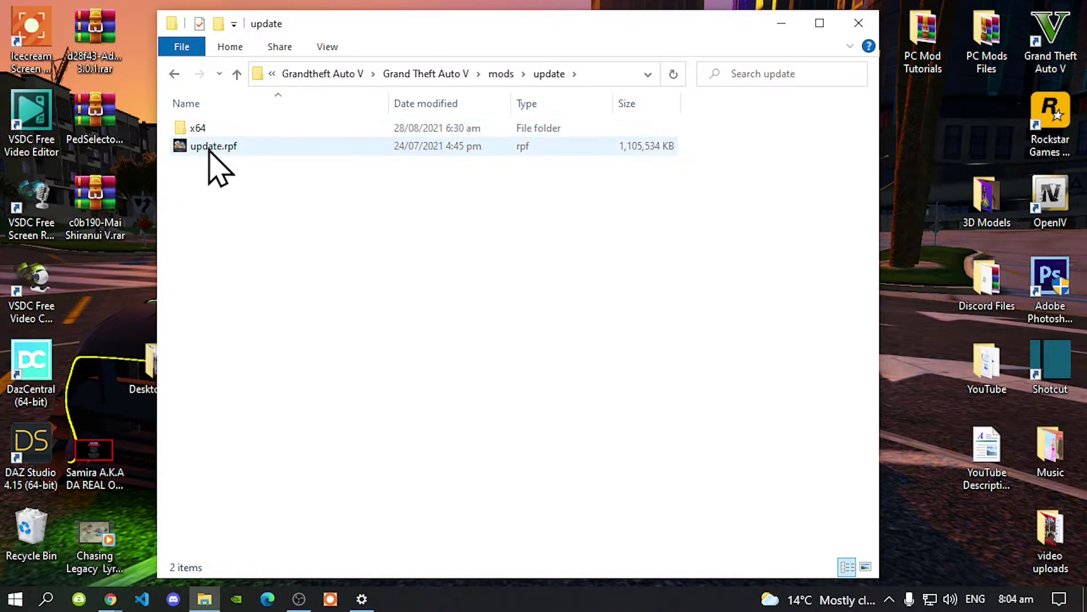
double_click(205, 132)
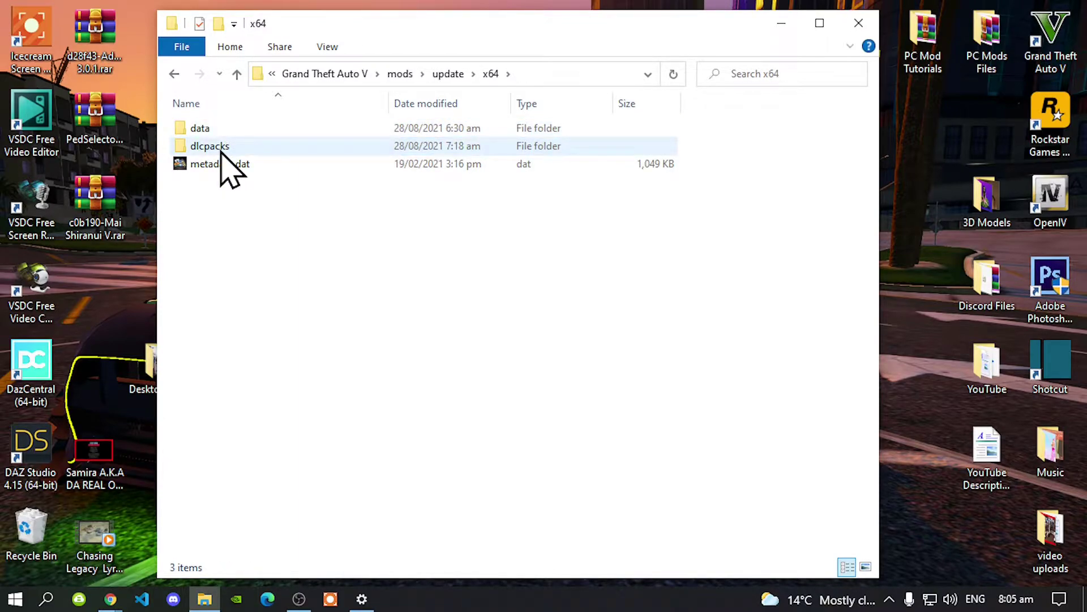
double_click(221, 152)
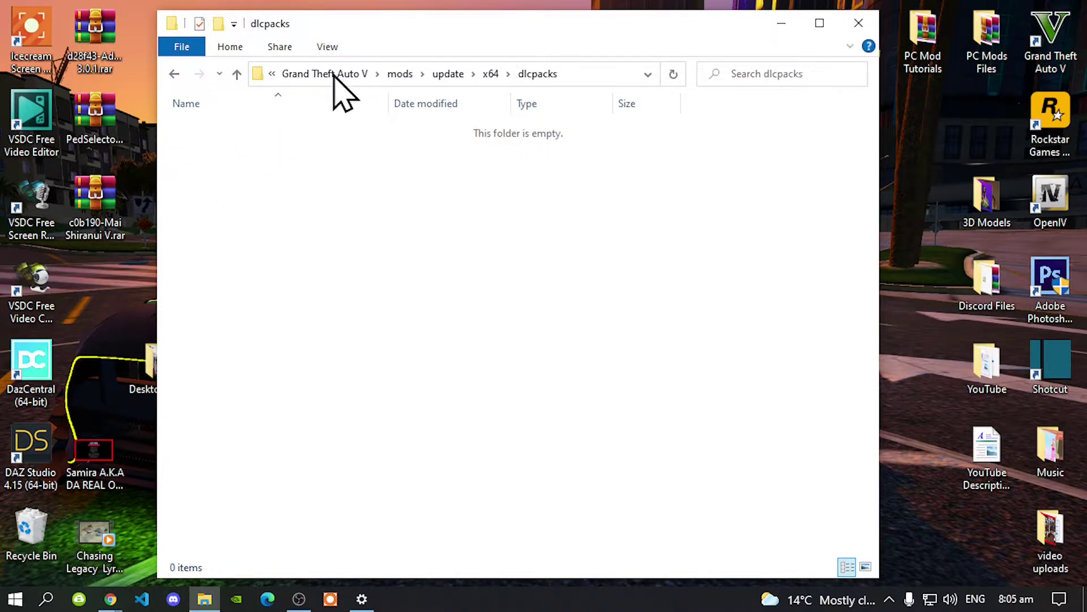
left_click_drag(352, 33, 328, 39)
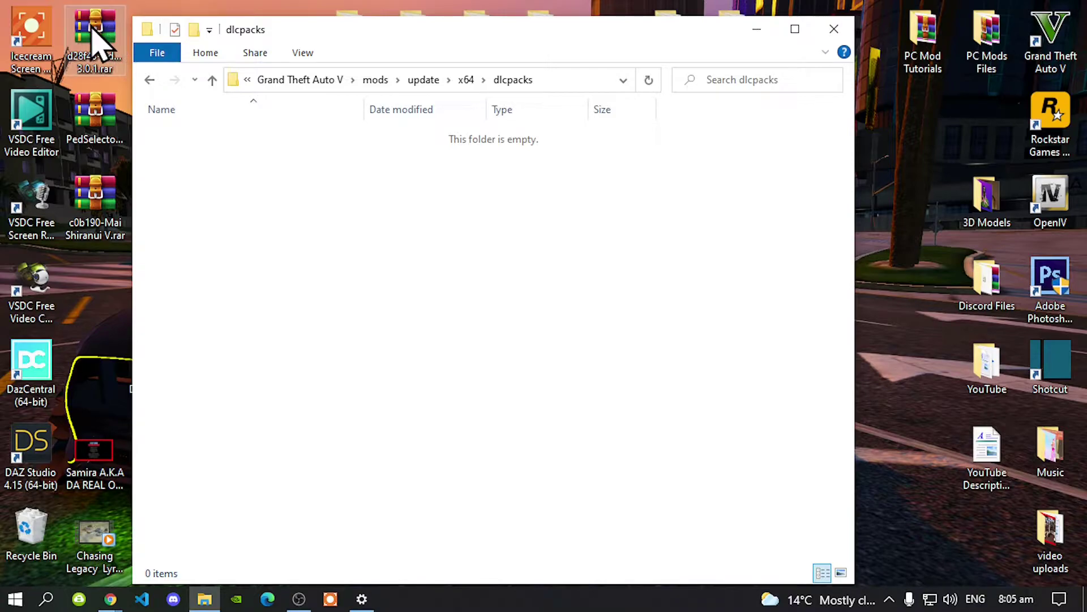
Open the AddonPeds 3.0.1 archive at its dlcpacks folder beside the game's dlcpacks window
double_click(96, 42)
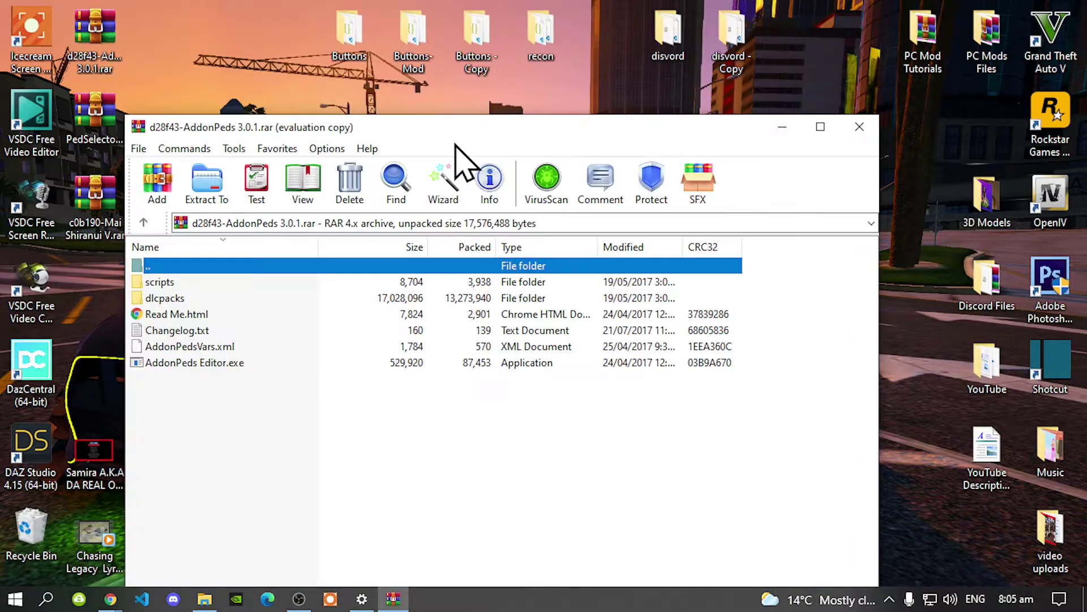
left_click_drag(457, 135, 598, 52)
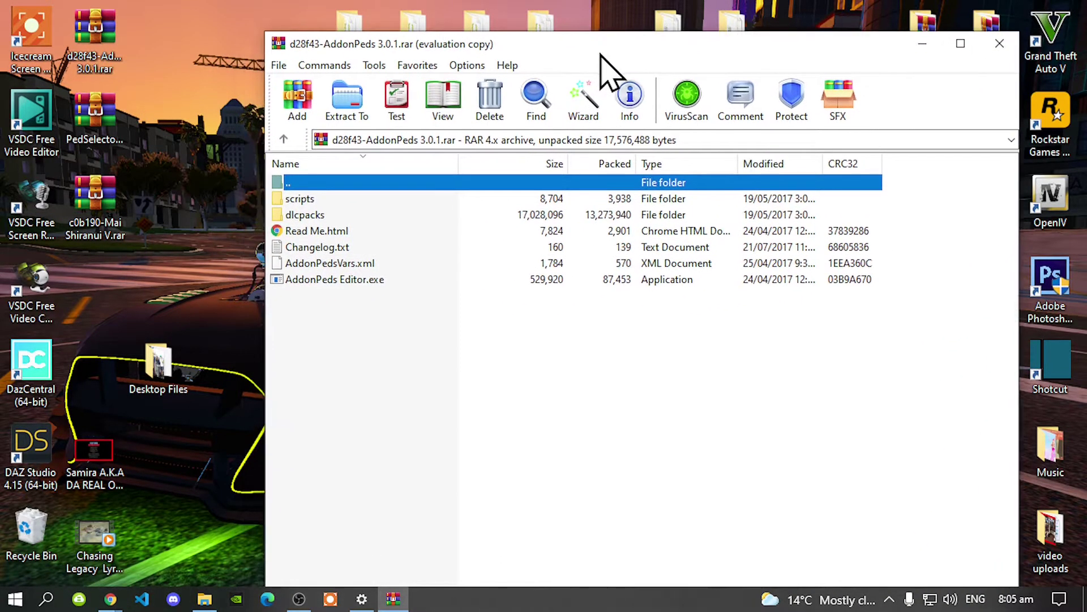
left_click_drag(444, 65, 515, 49)
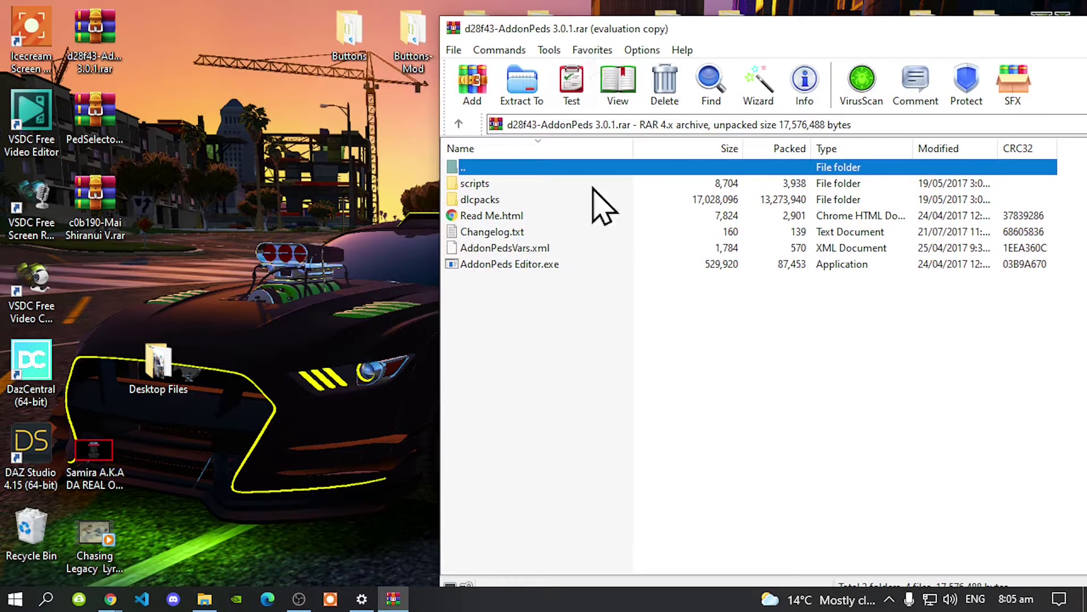
double_click(486, 201)
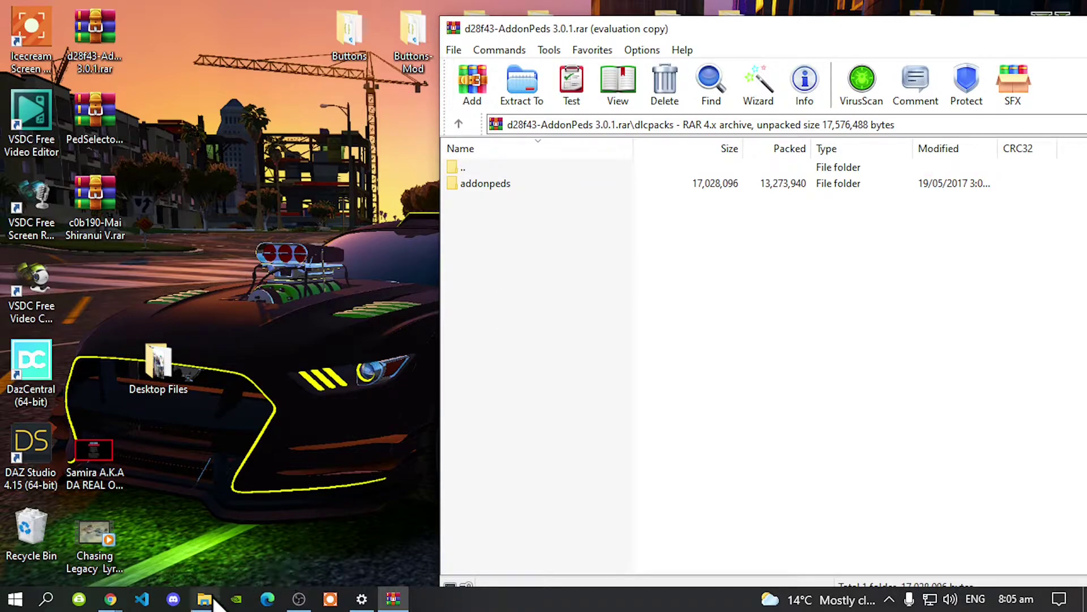
left_click(206, 595)
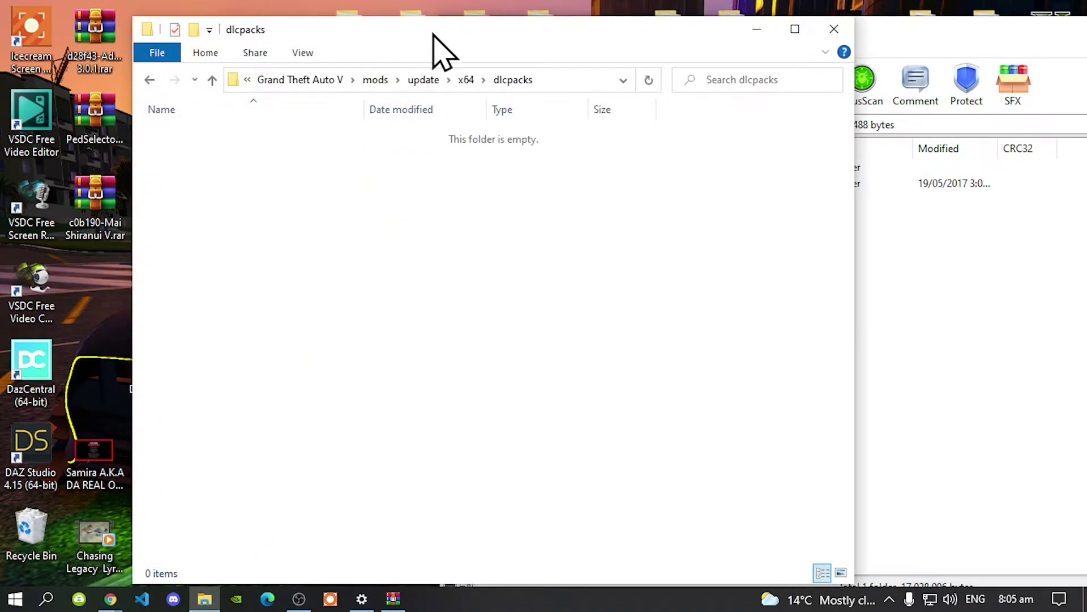
left_click_drag(434, 34, 384, 31)
left_click(830, 284)
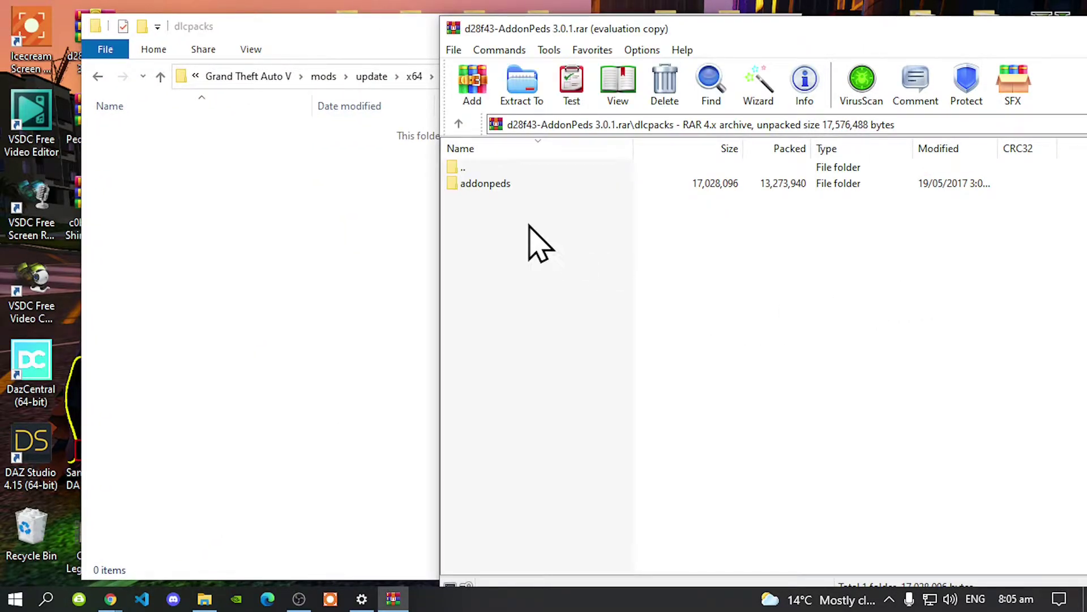
left_click_drag(510, 33, 661, 23)
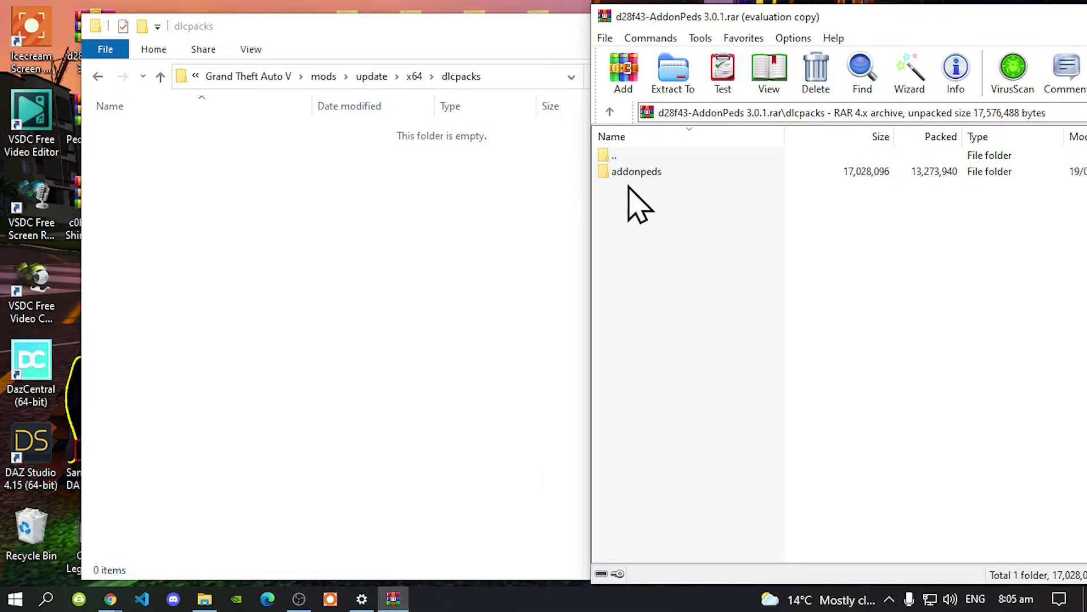
Copy the addonpeds folder into the game's dlcpacks folder and return to the archive root
left_click_drag(632, 175, 252, 190)
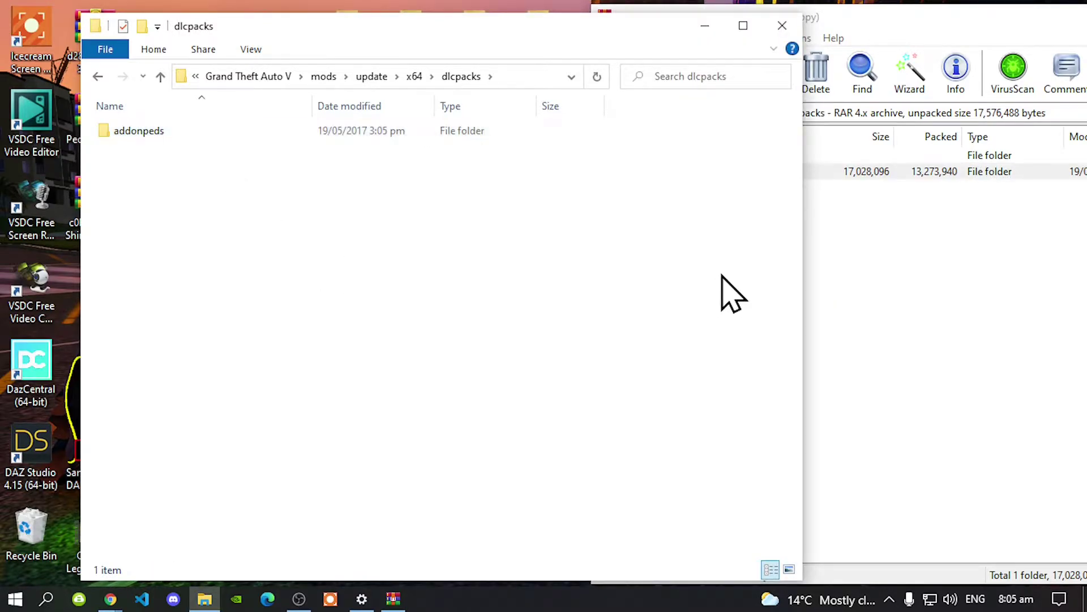
left_click(951, 327)
double_click(620, 161)
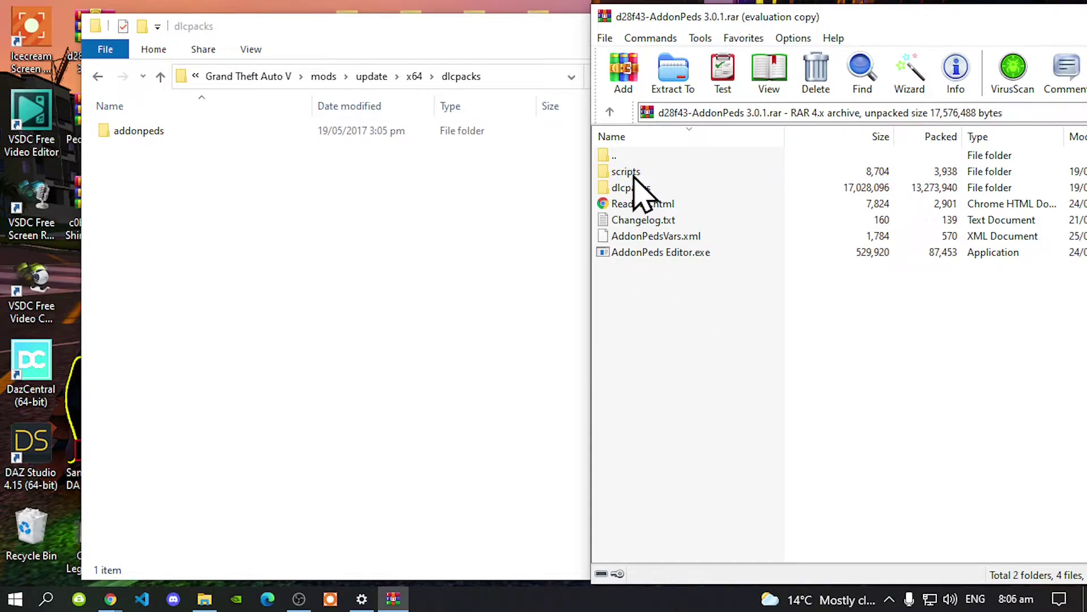
Show the archive's scripts folder and the Grand Theft Auto V scripts folder side by side
double_click(634, 175)
left_click(479, 286)
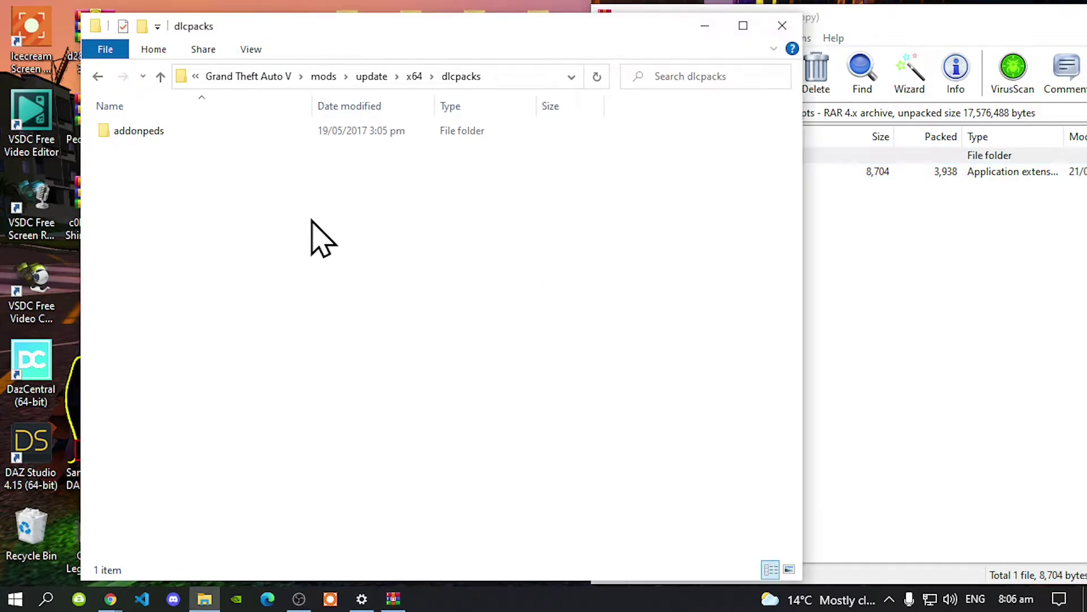
left_click(237, 80)
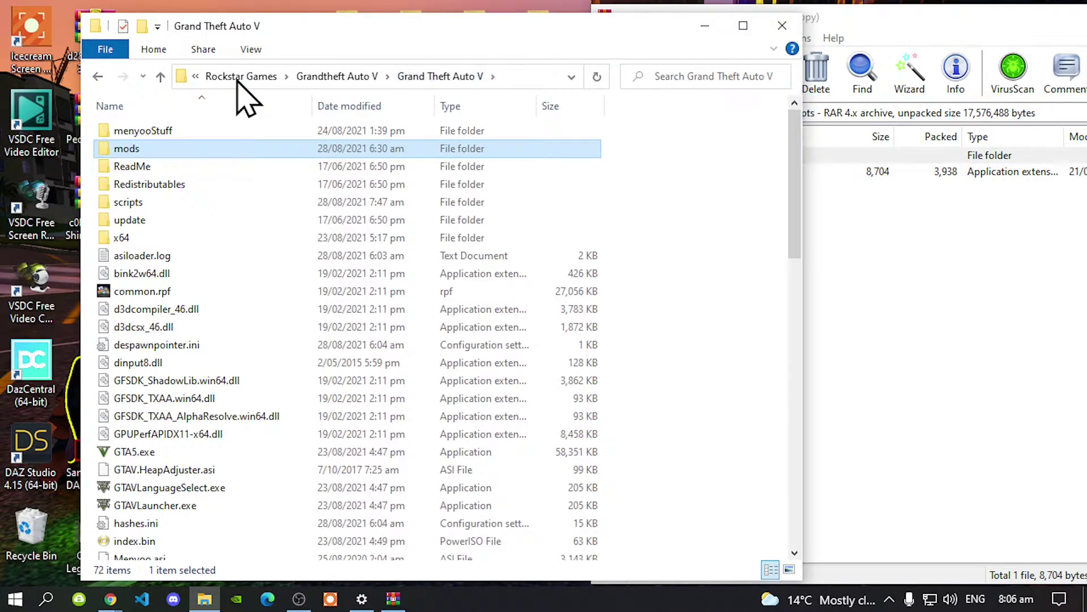
double_click(134, 203)
Copy PedSelector.dll into the game's scripts folder, then return to the archive root
left_click(844, 355)
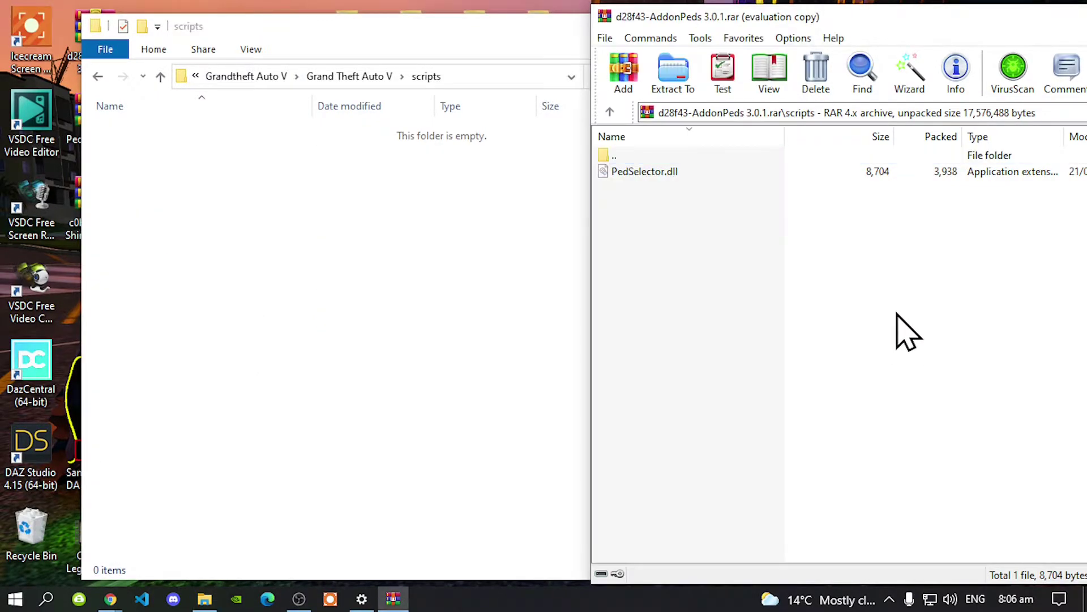
left_click(651, 173)
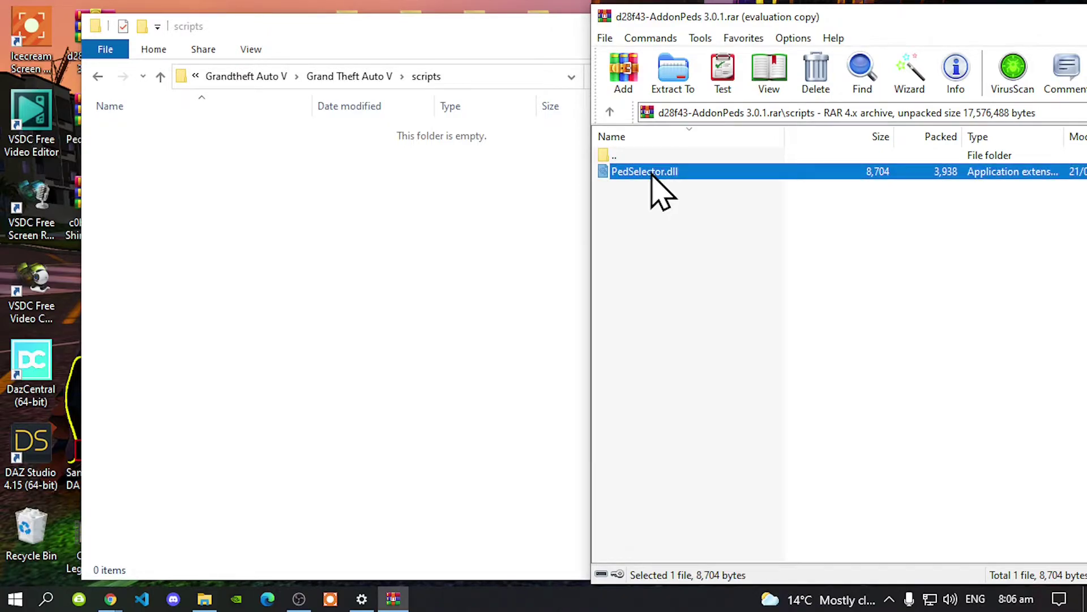
left_click_drag(651, 174, 327, 230)
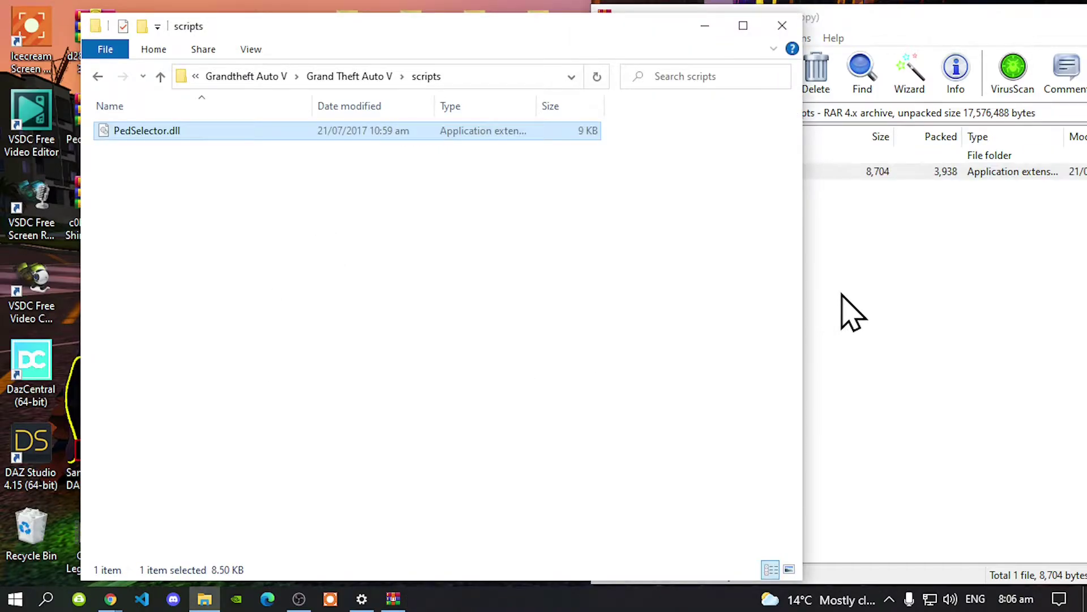
left_click(844, 311)
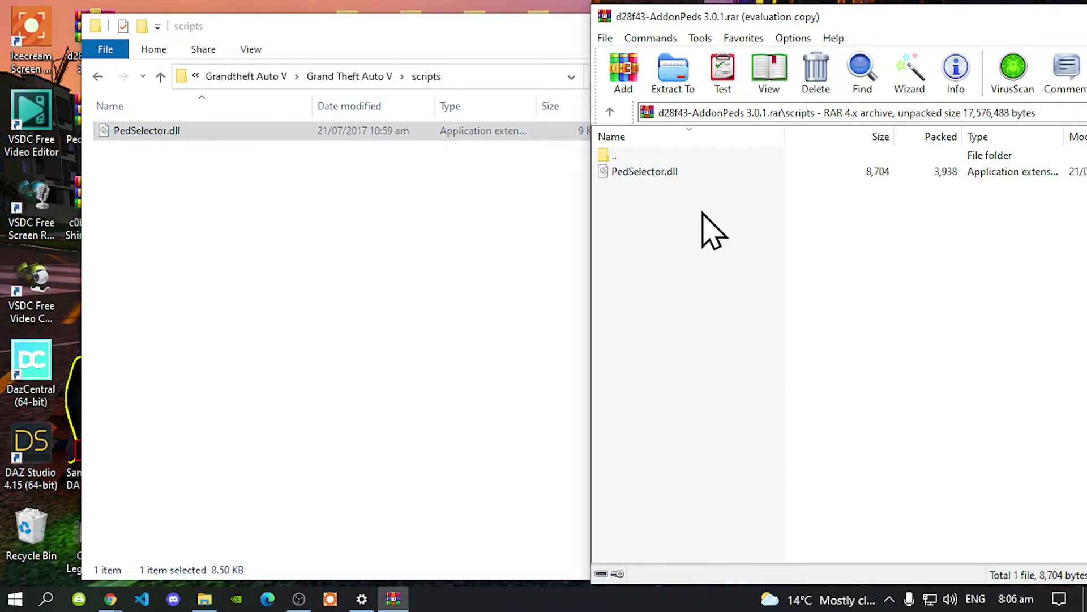
double_click(625, 164)
left_click(286, 311)
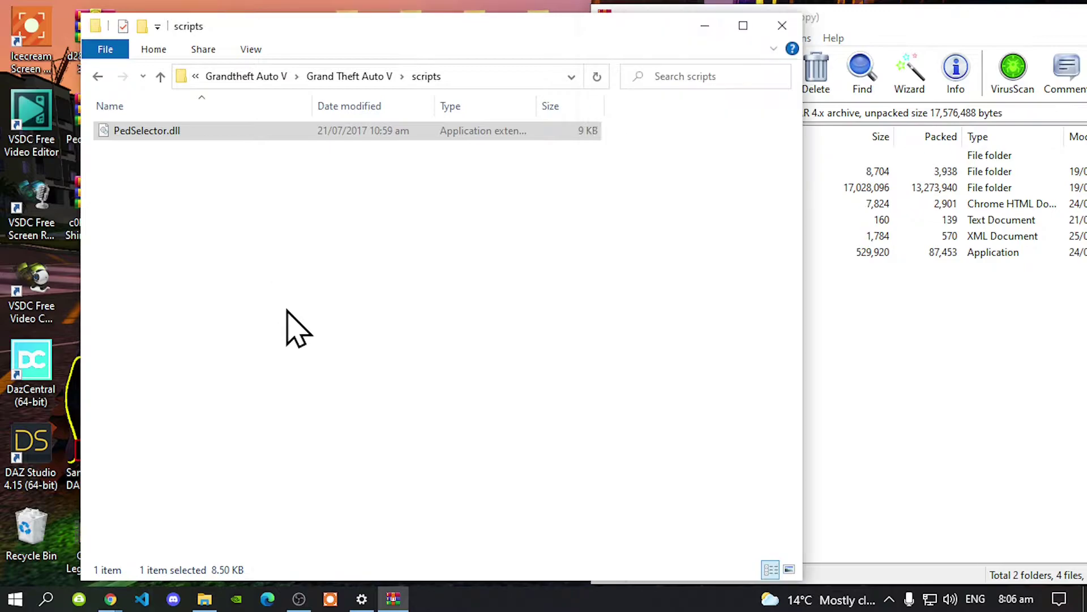
Extract AddonPedsVars.xml and AddonPeds Editor.exe into the Grand Theft Auto V root folder
left_click(336, 71)
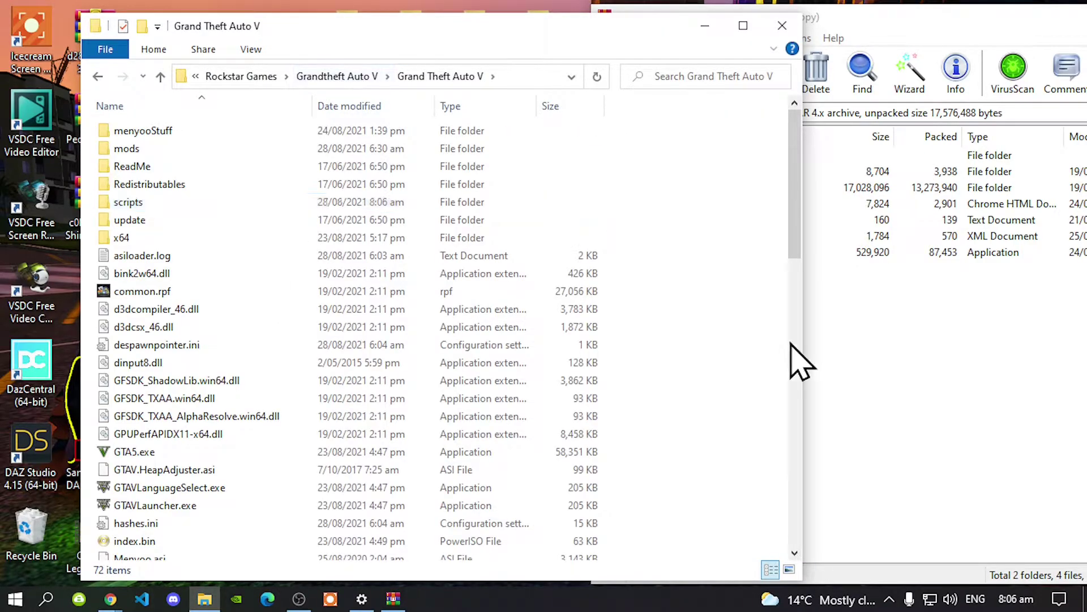
left_click(849, 340)
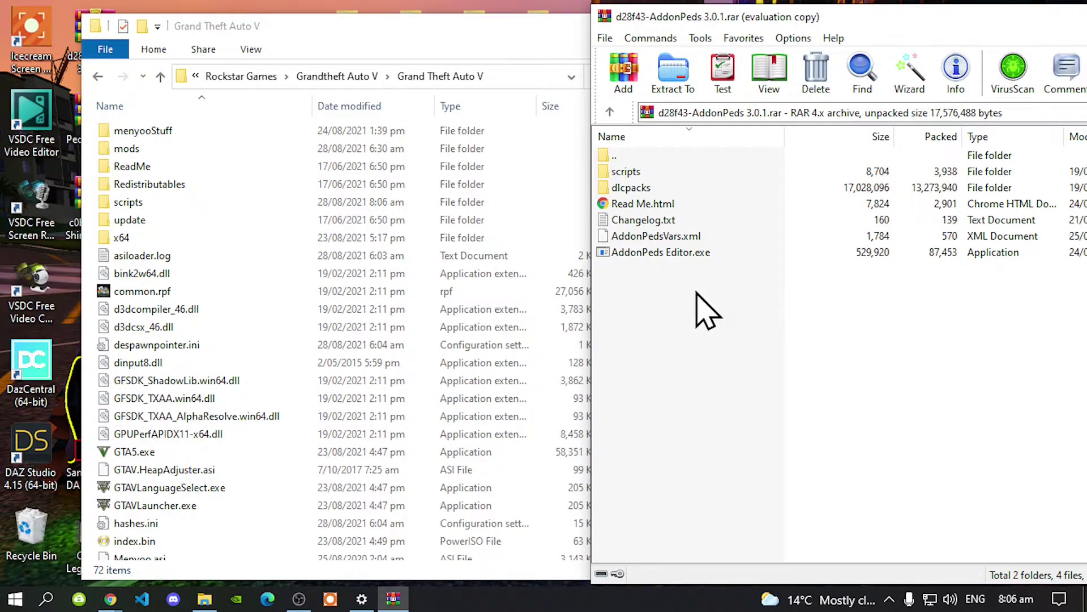
left_click(644, 239)
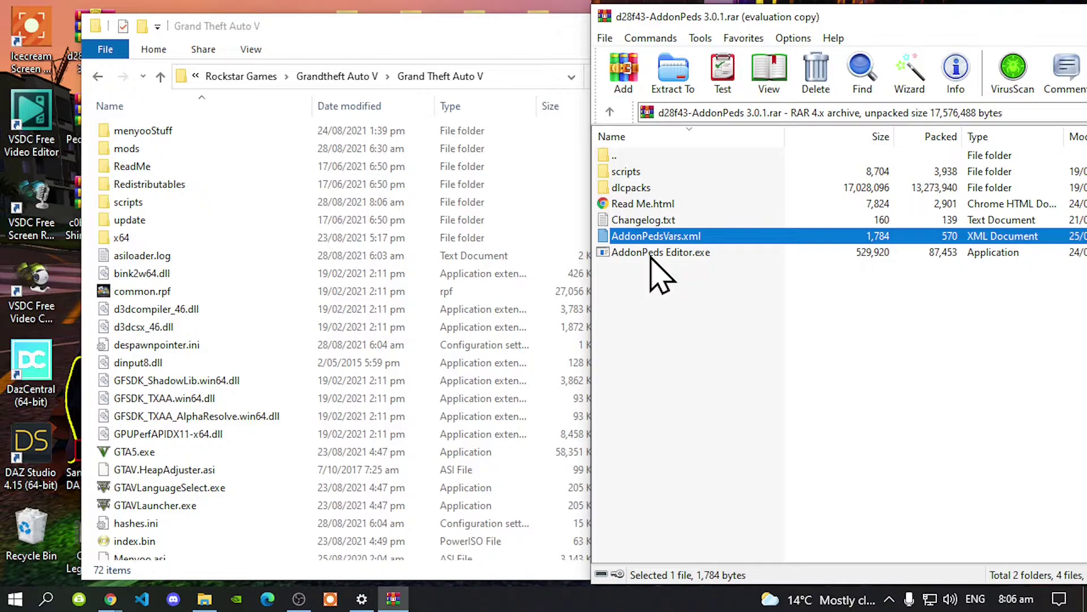
left_click(651, 255, "shift")
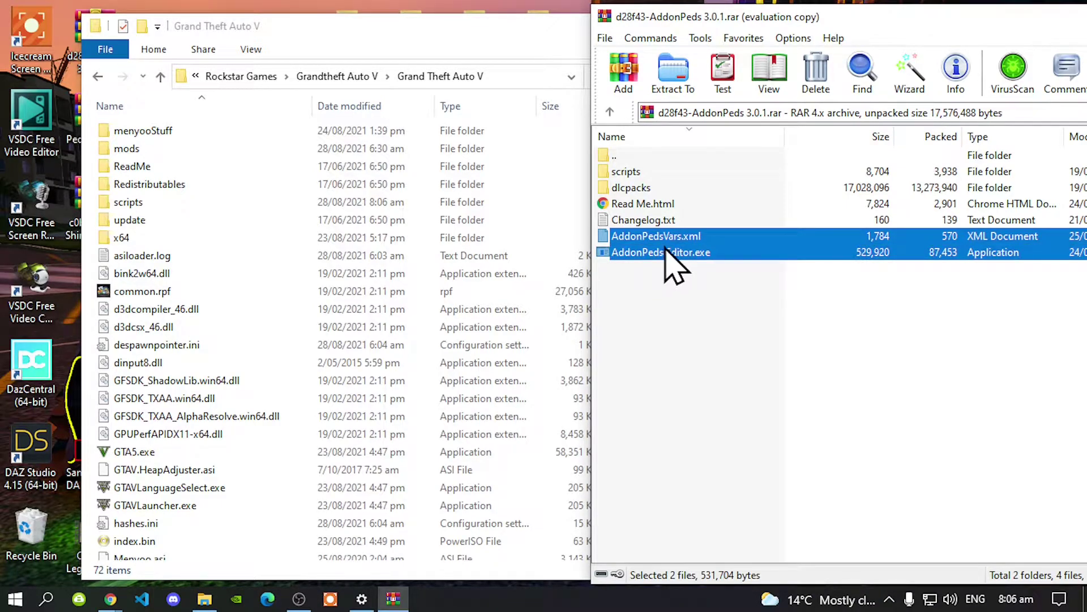
left_click_drag(685, 251, 218, 324)
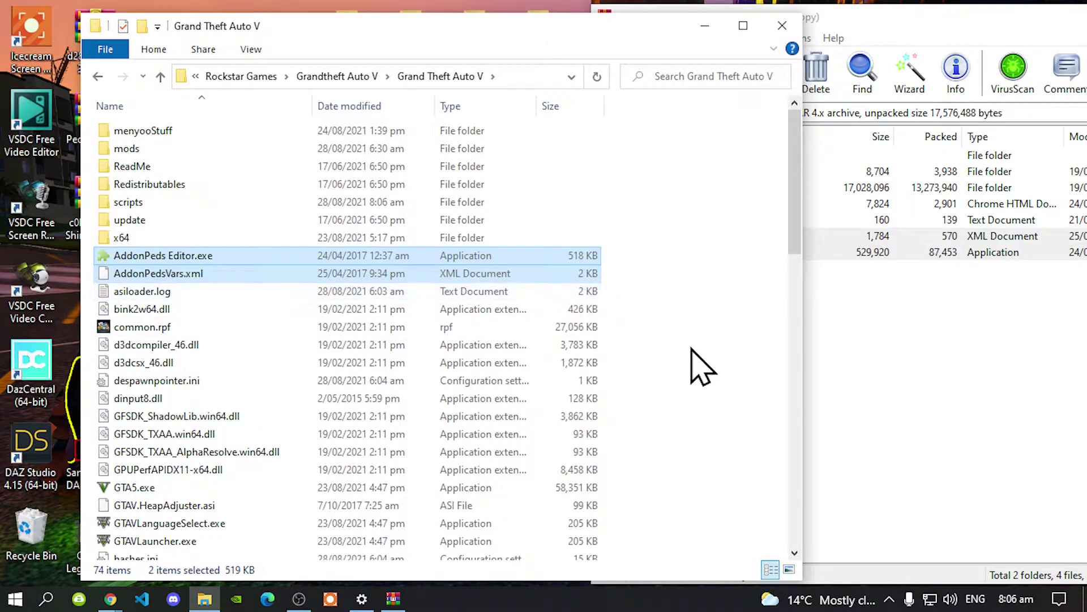
left_click(725, 390)
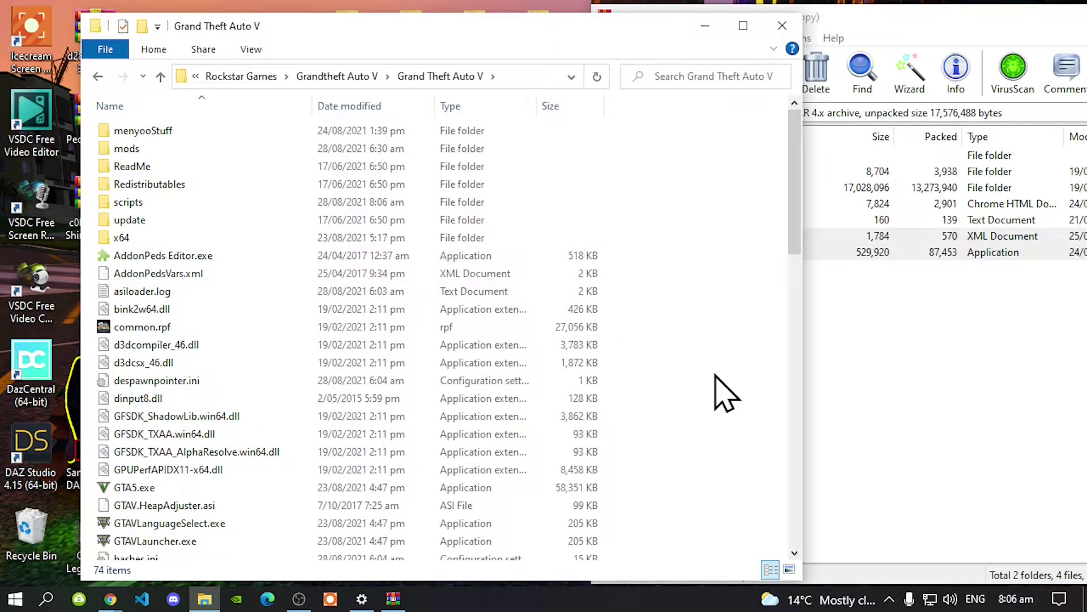
left_click(943, 346)
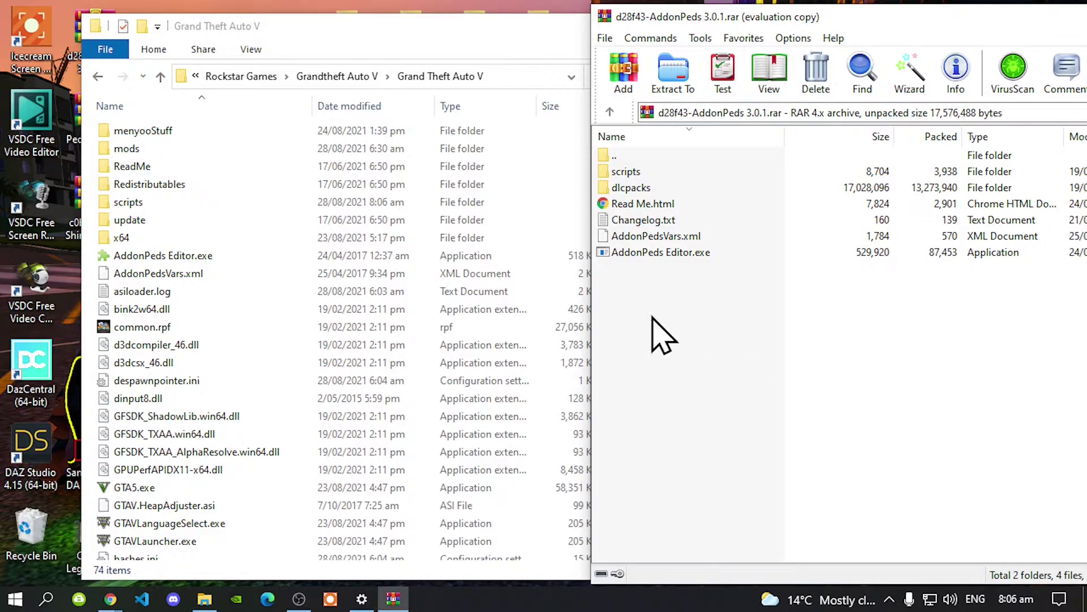
Open the archive's Read Me.html and scroll down to the Installation steps
double_click(644, 205)
scroll(626, 262, "down", 4)
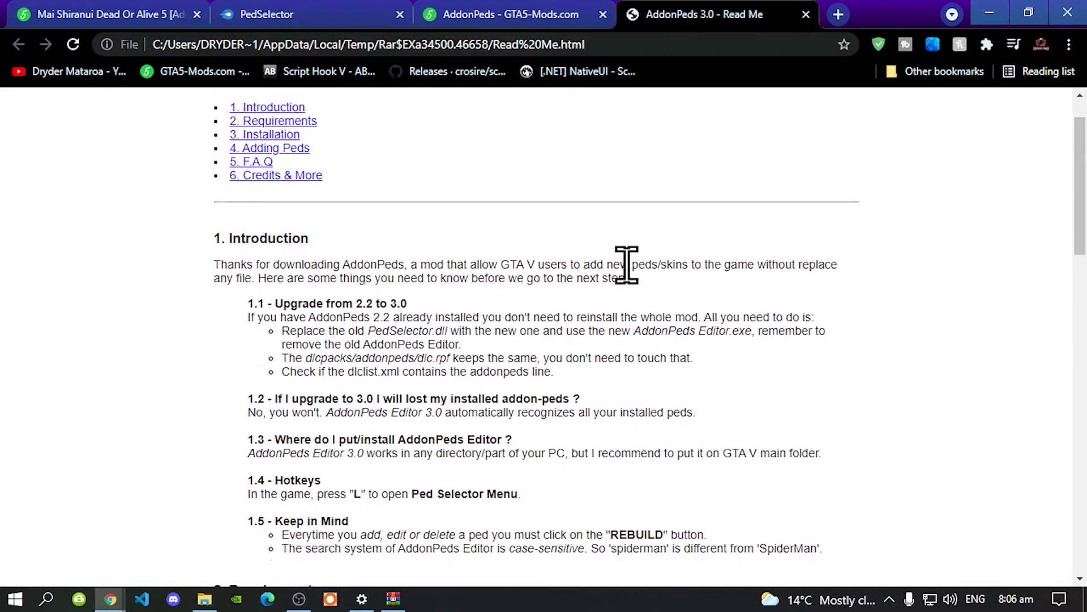
scroll(626, 263, "down", 4)
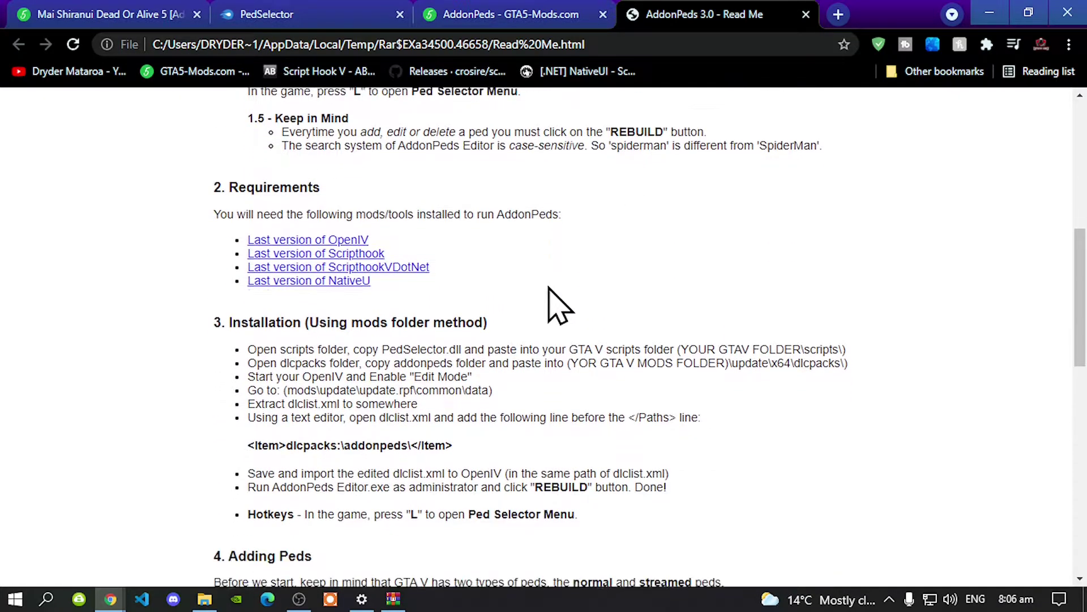
scroll(507, 299, "down", 1)
Copy the <Item>dlcpacks:\addonpeds\</Item> line, then minimize Chrome
left_click_drag(456, 397, 259, 396)
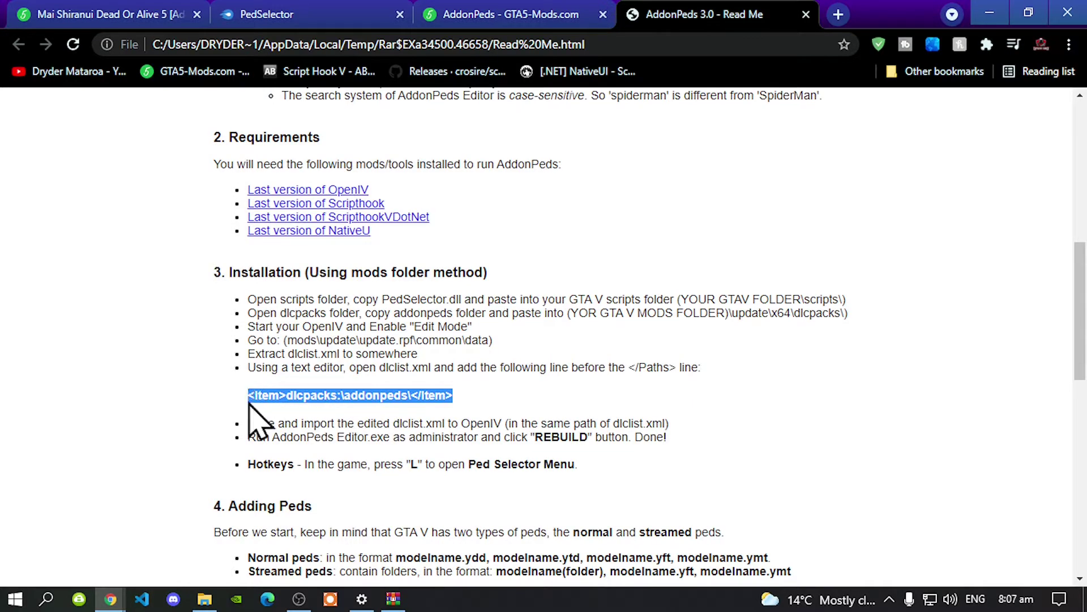
right_click(277, 387)
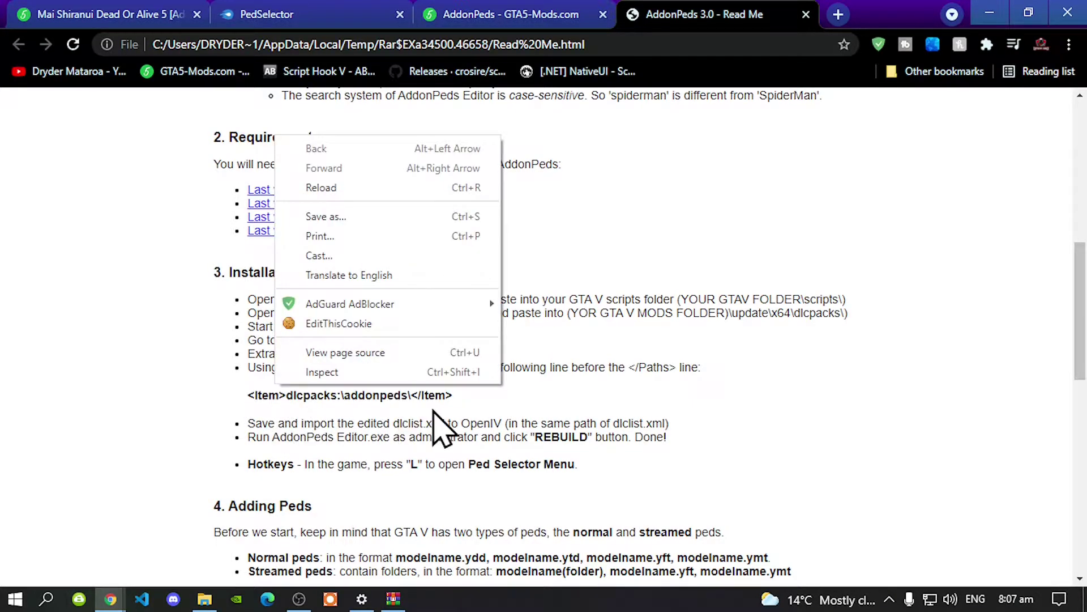
left_click(464, 405)
left_click_drag(456, 396, 257, 396)
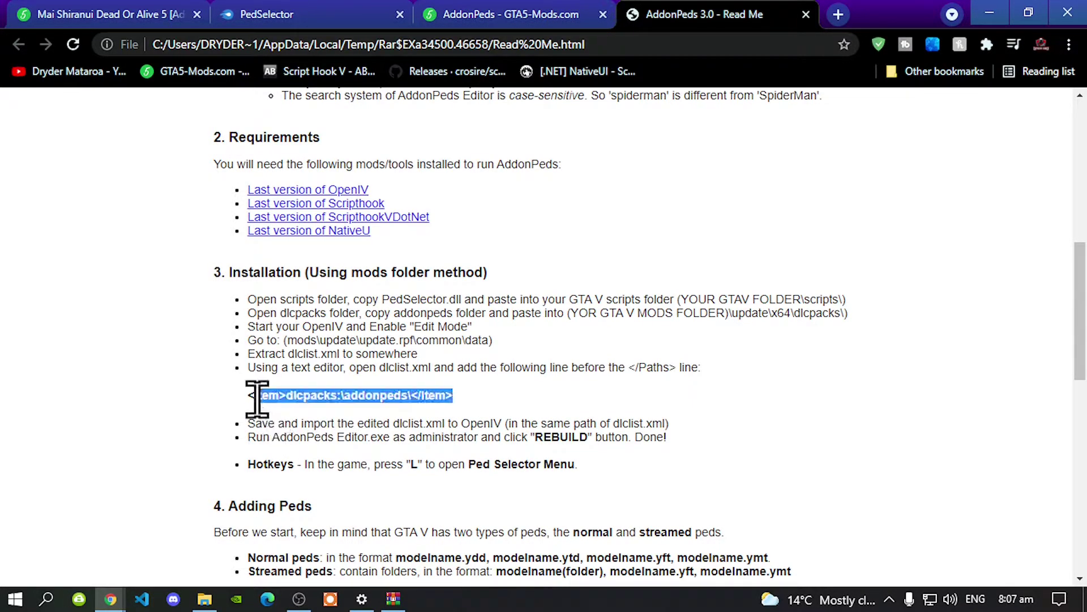
right_click(283, 390)
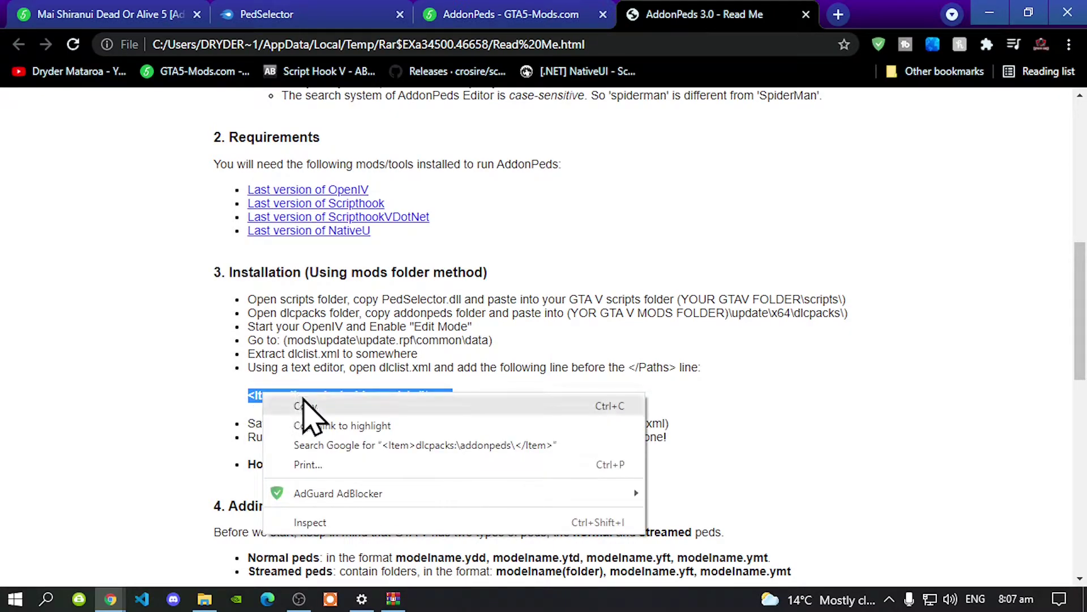
left_click(309, 406)
left_click(1006, 8)
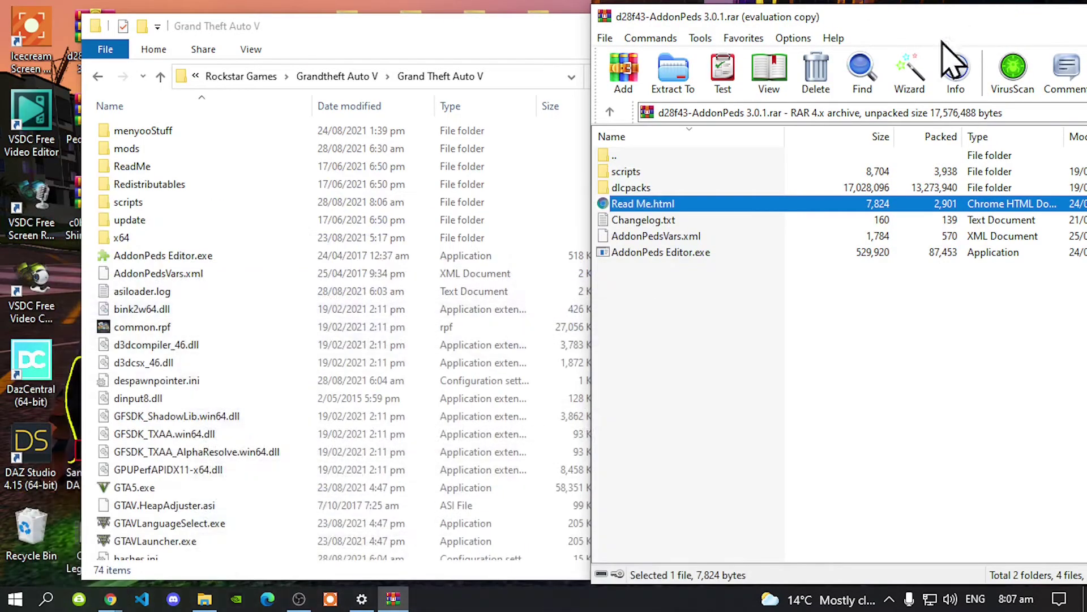
Close the AddonPeds archive, minimize the game folder window, and launch OpenIV
left_click_drag(801, 25, 400, 74)
left_click(933, 68)
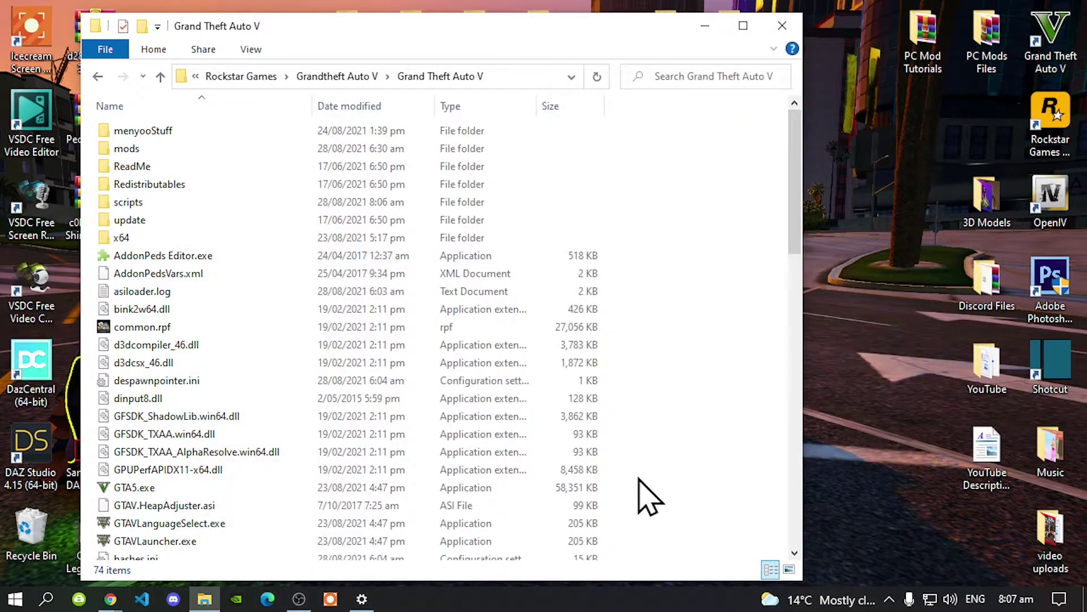
left_click_drag(602, 56, 722, 44)
left_click(825, 13)
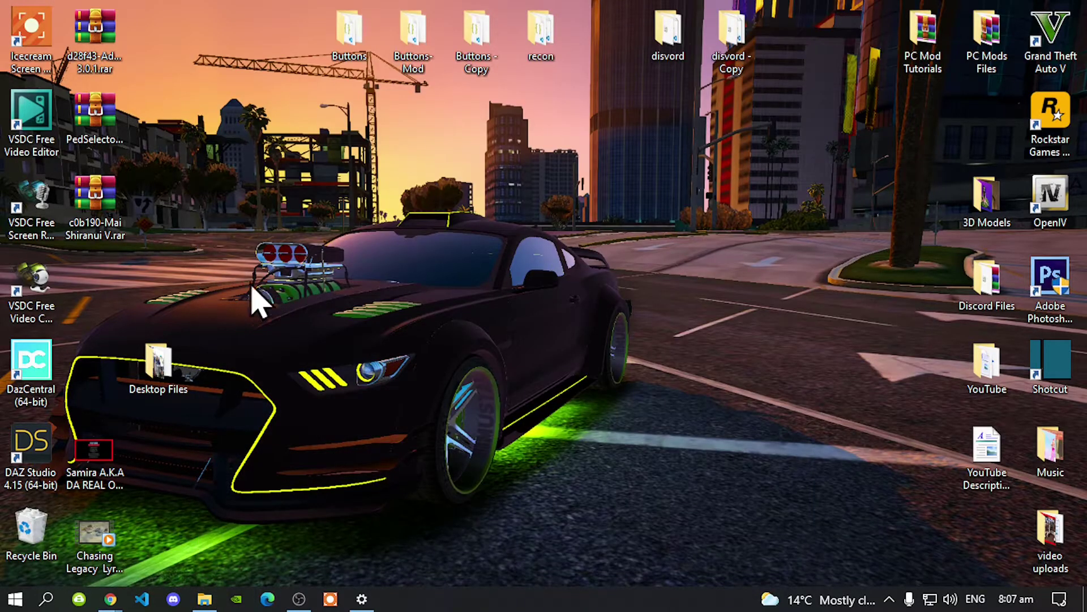
left_click_drag(182, 376, 110, 296)
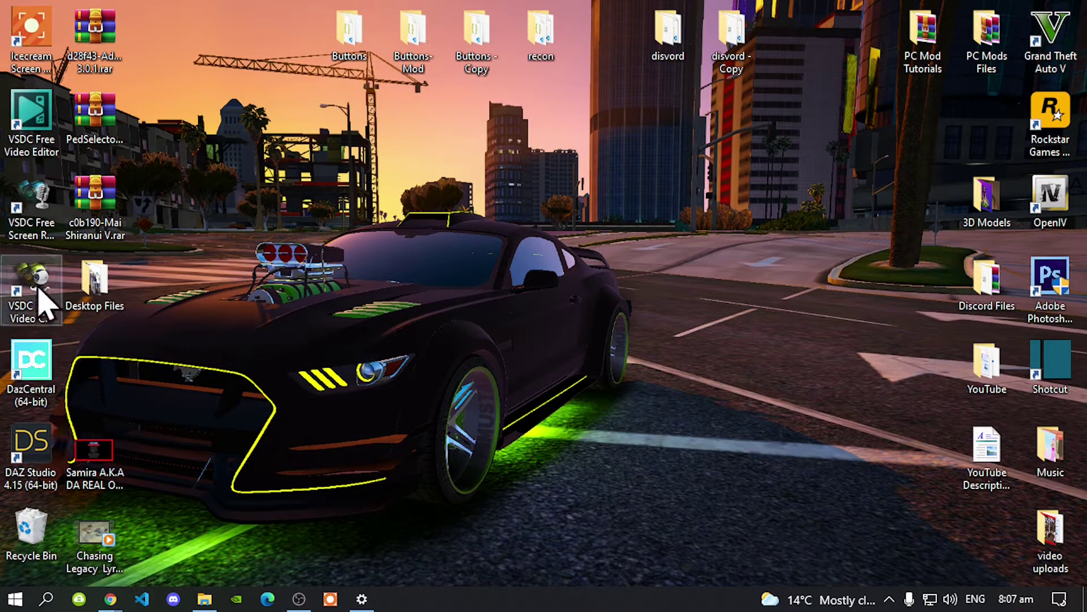
double_click(1057, 208)
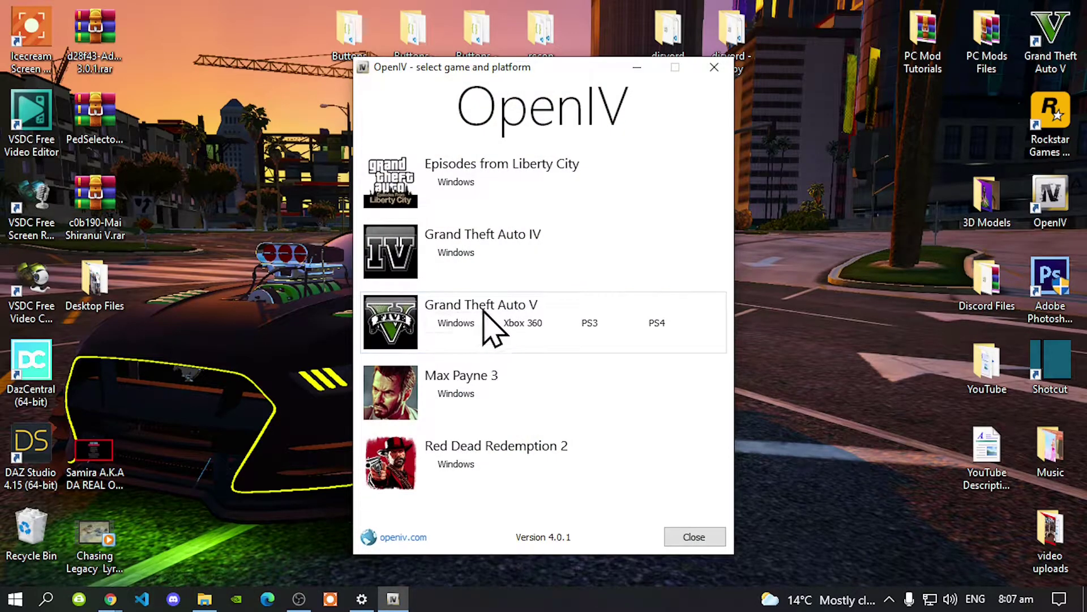
Open GTA V for Windows in OpenIV and turn on Edit mode
left_click(455, 323)
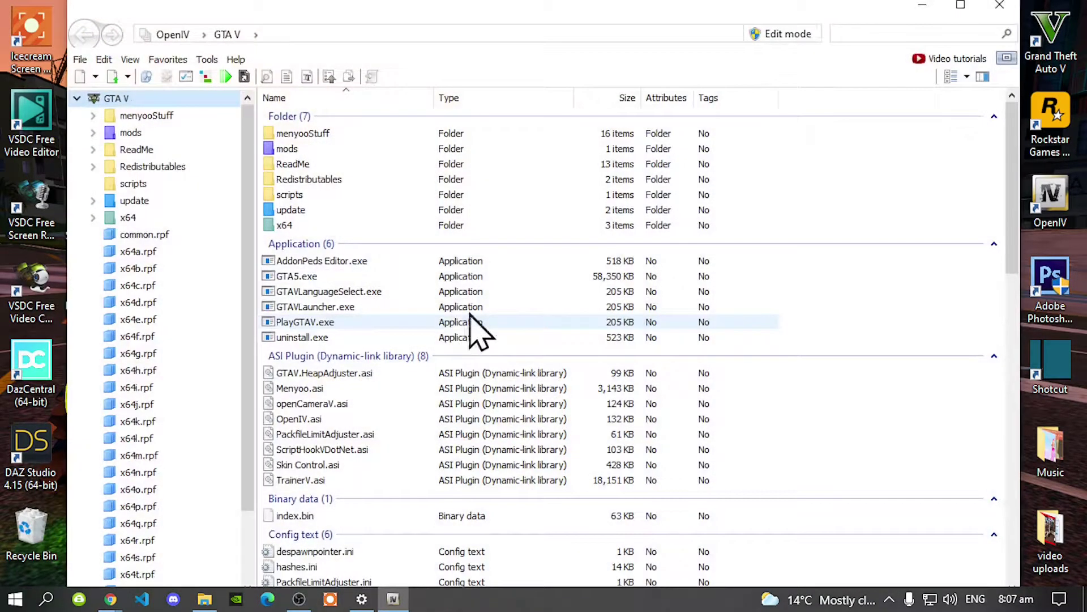
left_click(781, 35)
left_click(606, 359)
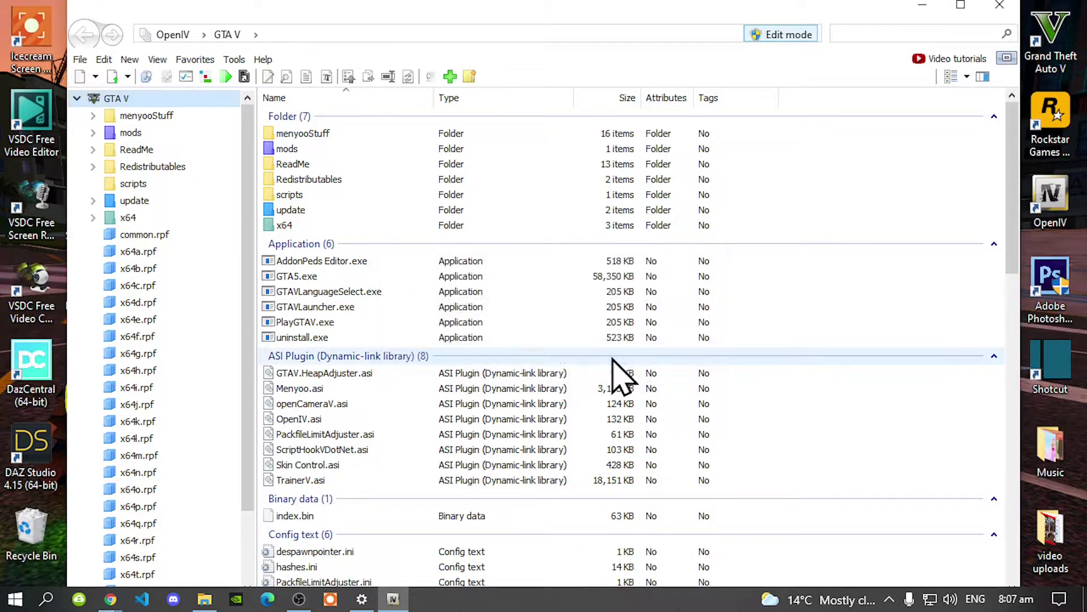
Browse into mods\update\update.rpf\common\data and scroll down to dlclist.xml
double_click(310, 152)
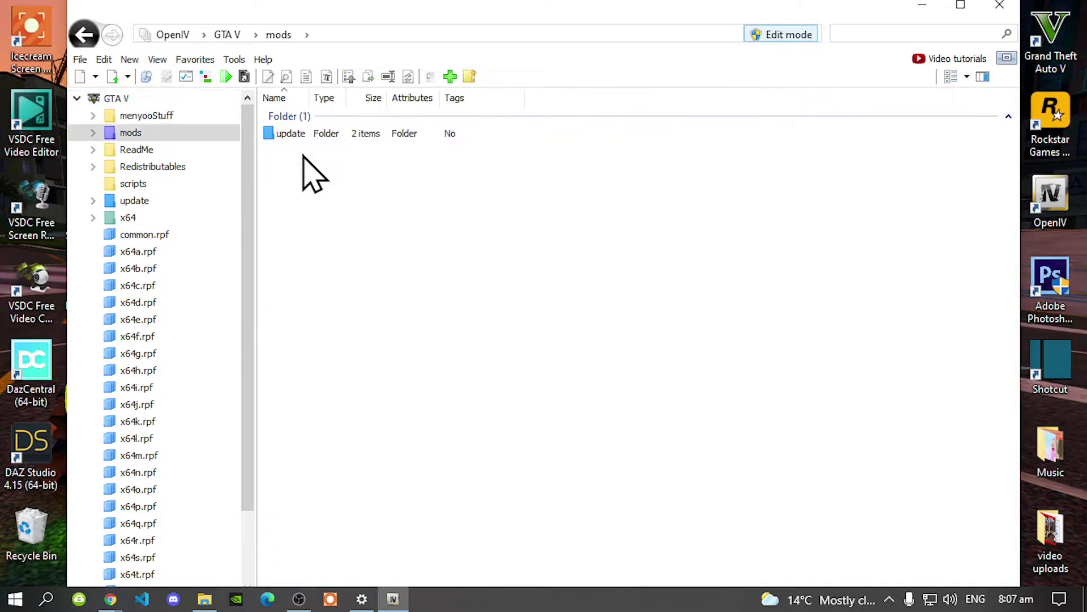
double_click(297, 135)
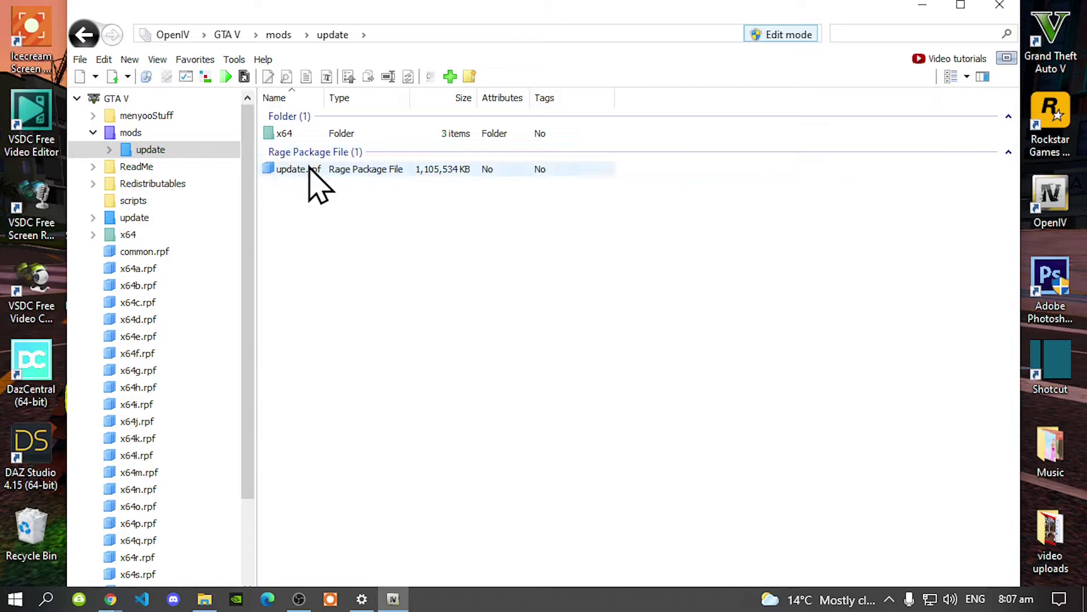
double_click(314, 168)
left_click(293, 135)
double_click(292, 137)
double_click(292, 136)
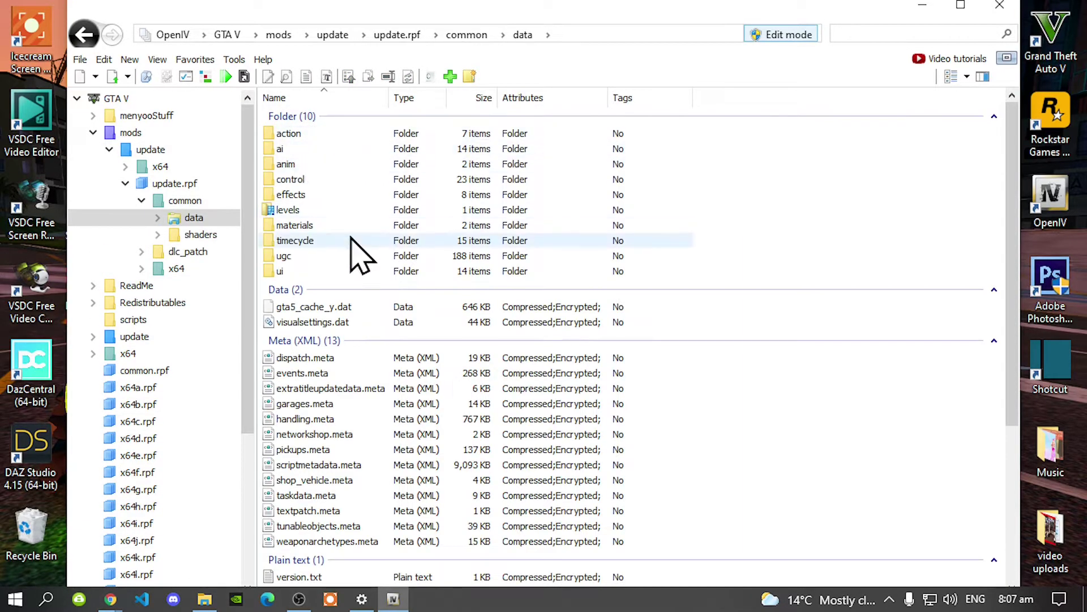
scroll(357, 243, "down", 2)
scroll(365, 252, "down", 4)
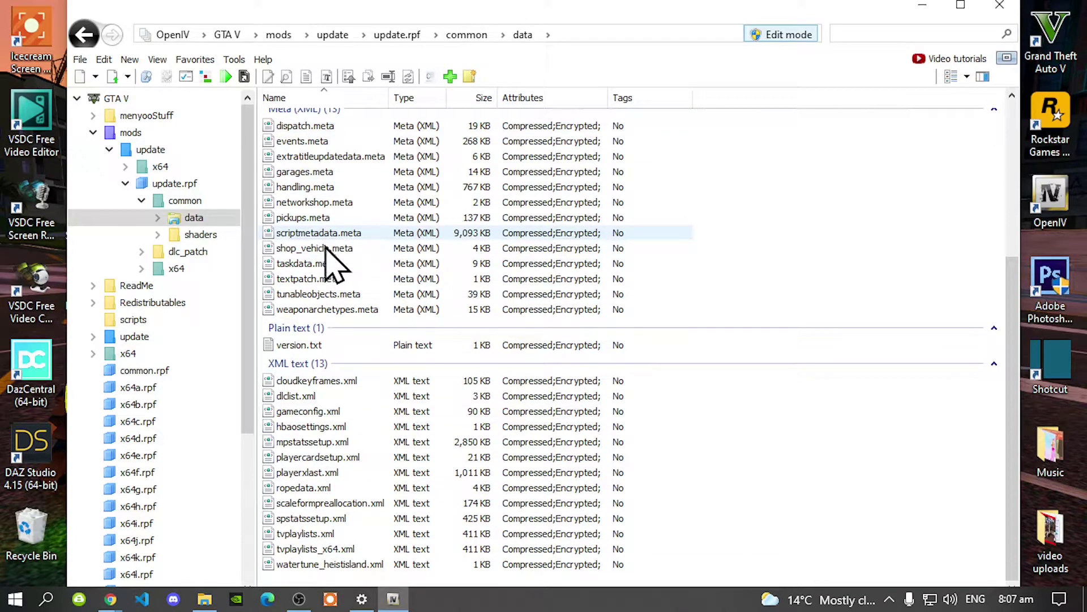
Add the <Item>dlcpacks:\addonpeds\</Item> line after patchday25ng in dlclist.xml and save
right_click(293, 398)
left_click(338, 152)
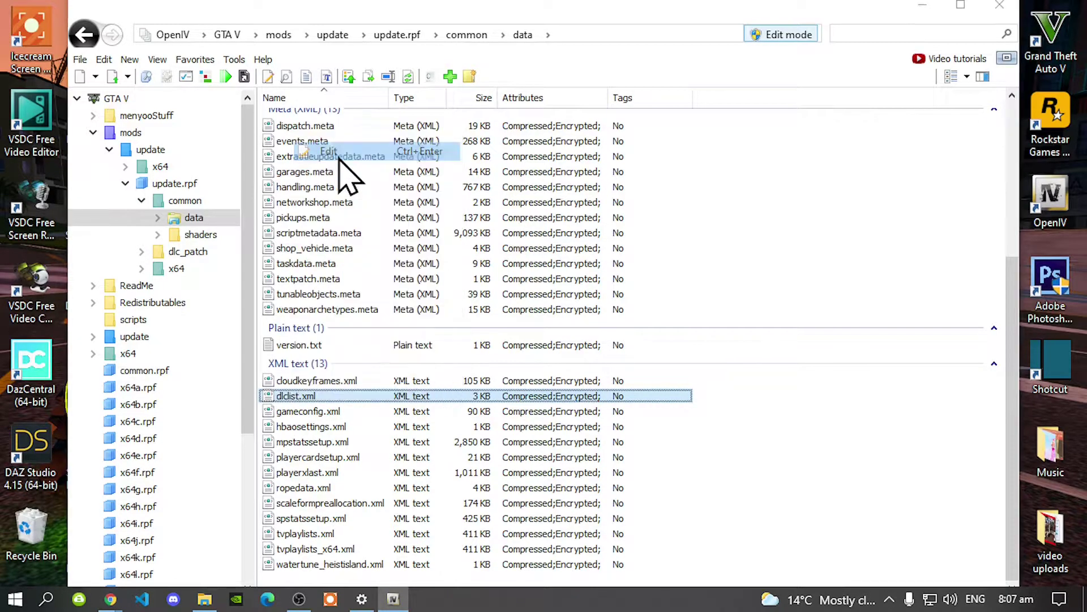
scroll(423, 250, "down", 18)
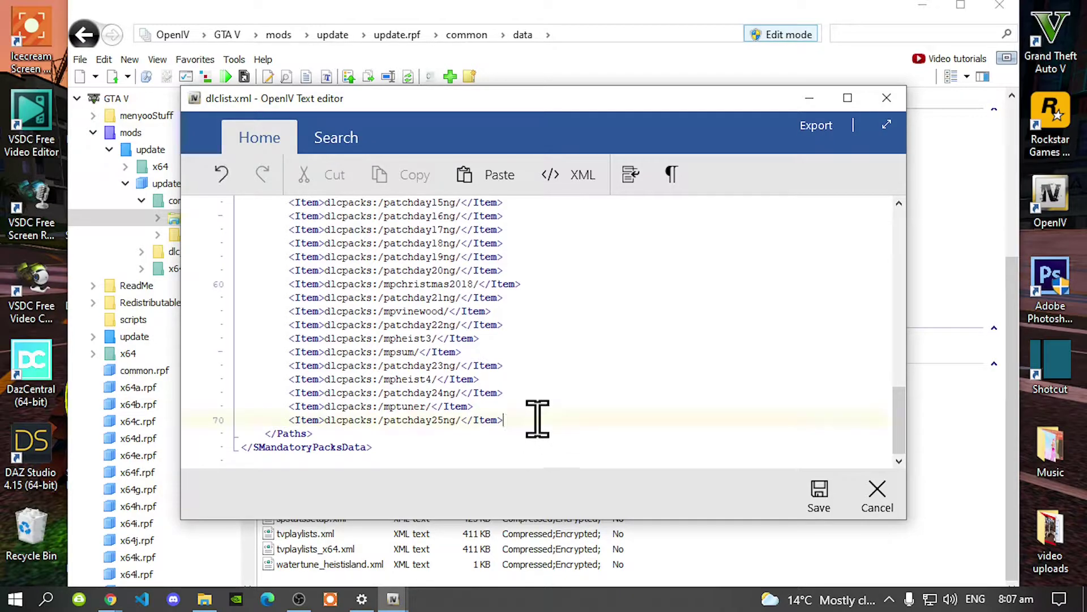
key("Return")
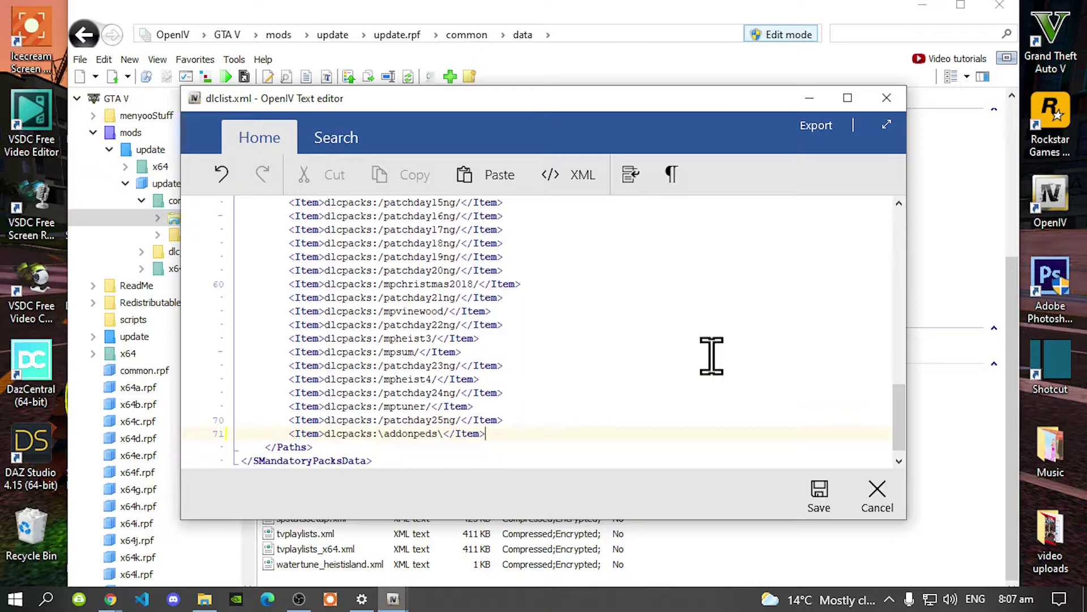
left_click(819, 494)
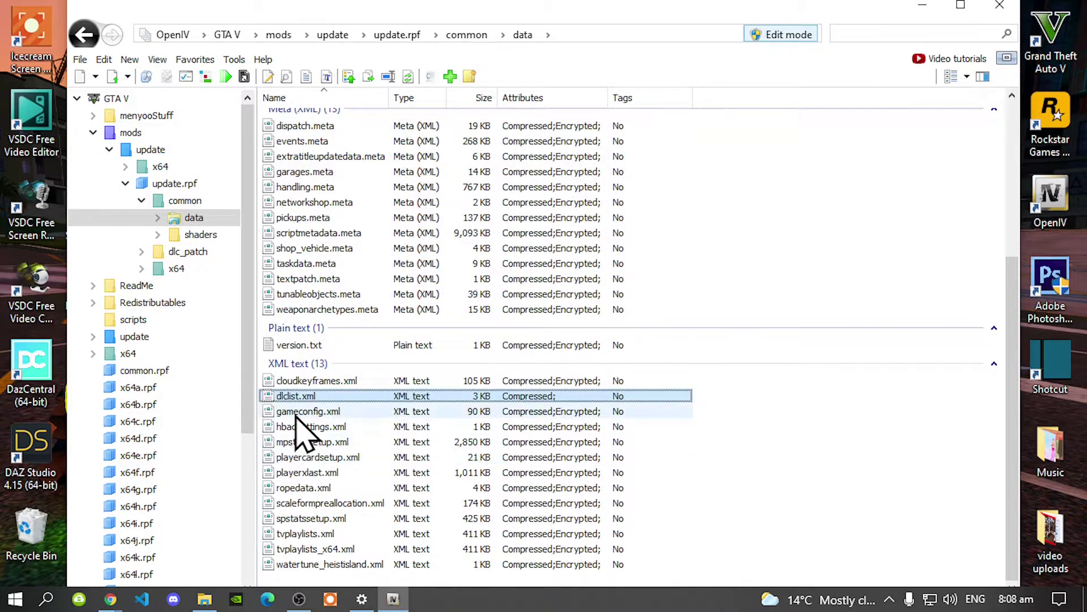
Reopen dlclist.xml to confirm the addonpeds entry, then return to the GTA V root
double_click(293, 397)
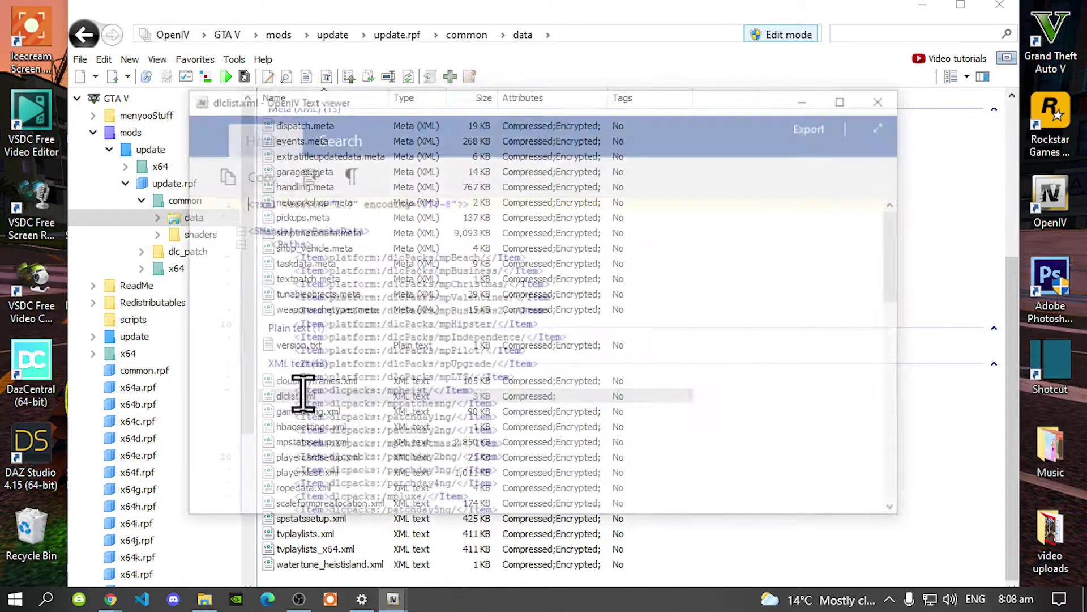
scroll(526, 345, "down", 15)
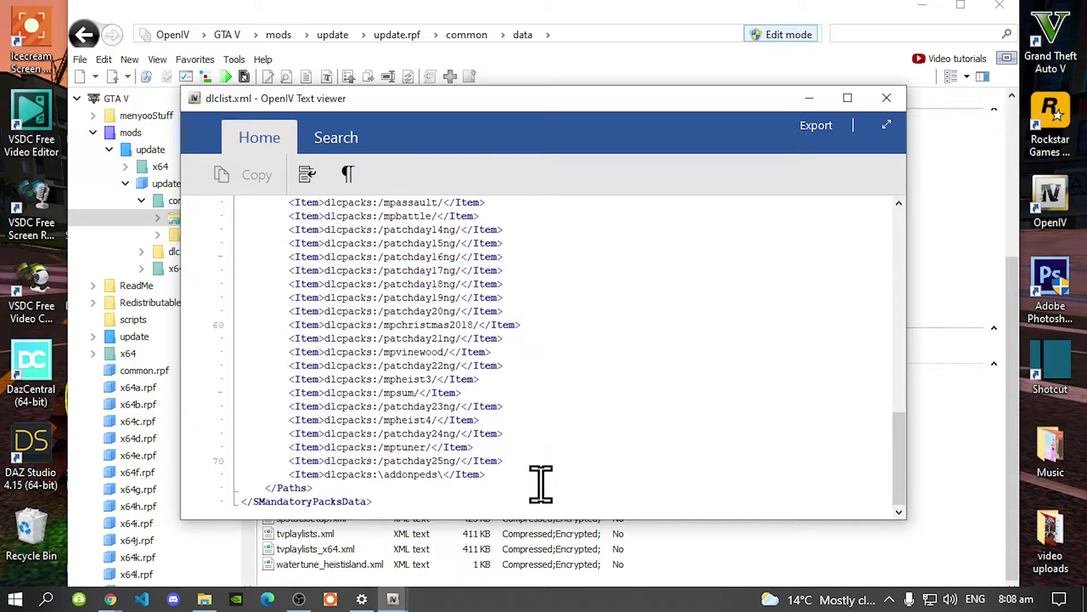
left_click(886, 99)
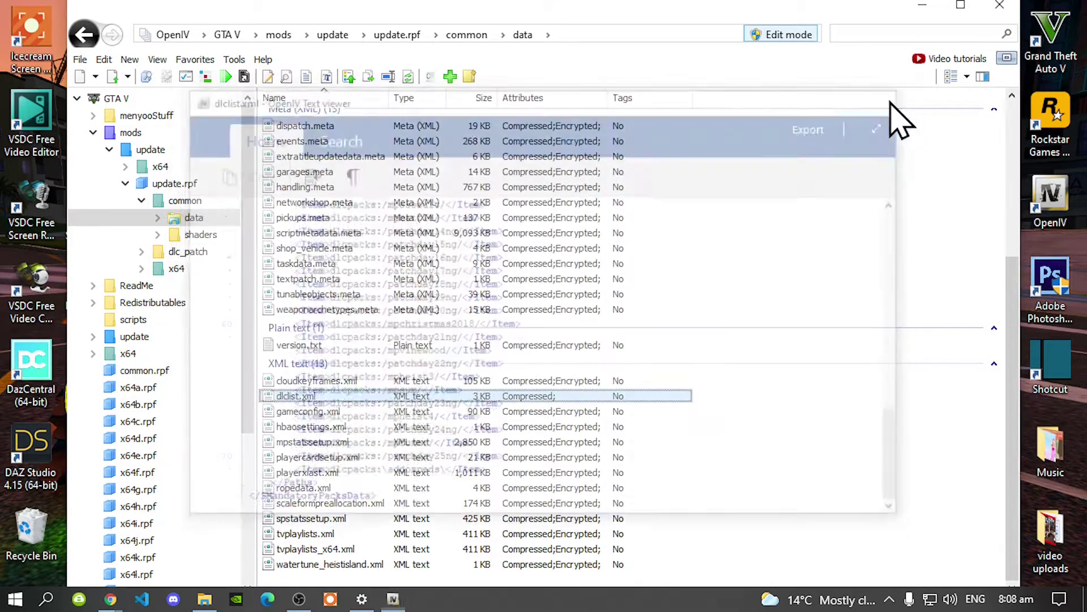
left_click(227, 35)
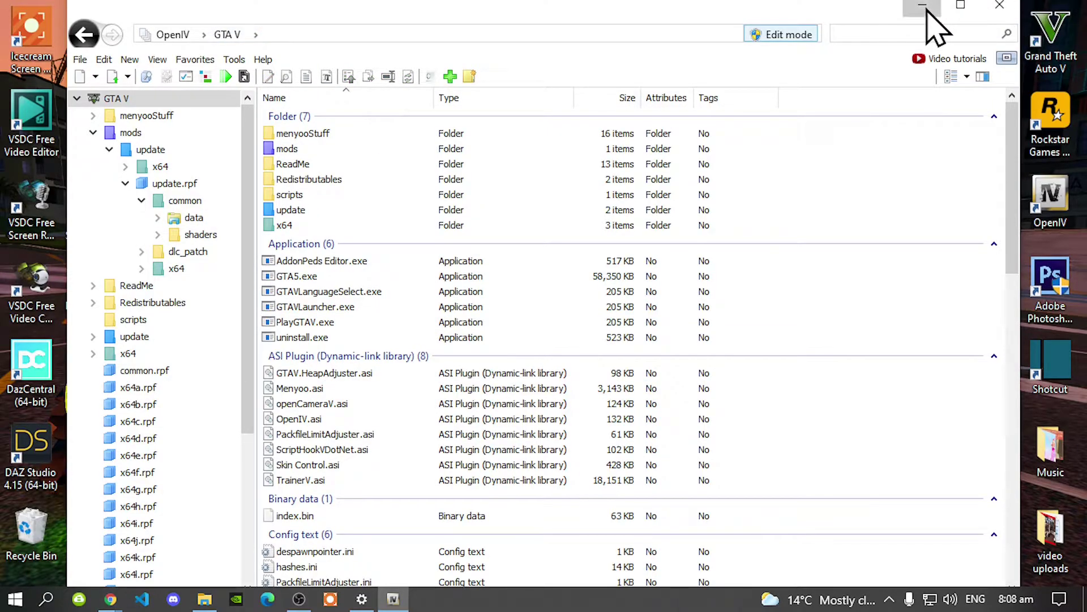
Minimize OpenIV and open the Mai Shiranui V archive, dismissing the WinRAR license reminder
left_click(923, 5)
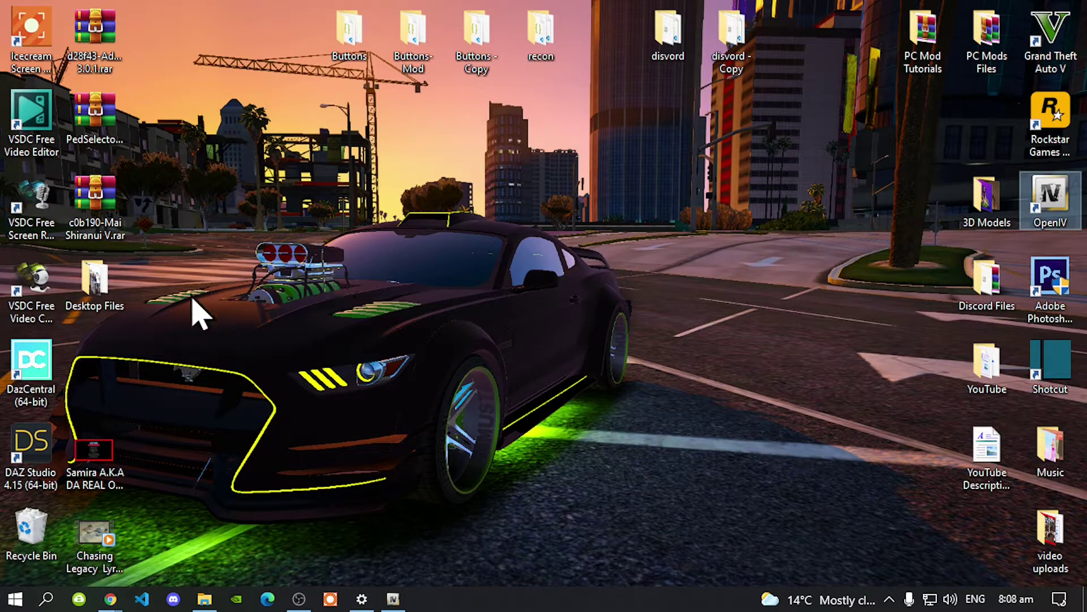
double_click(90, 206)
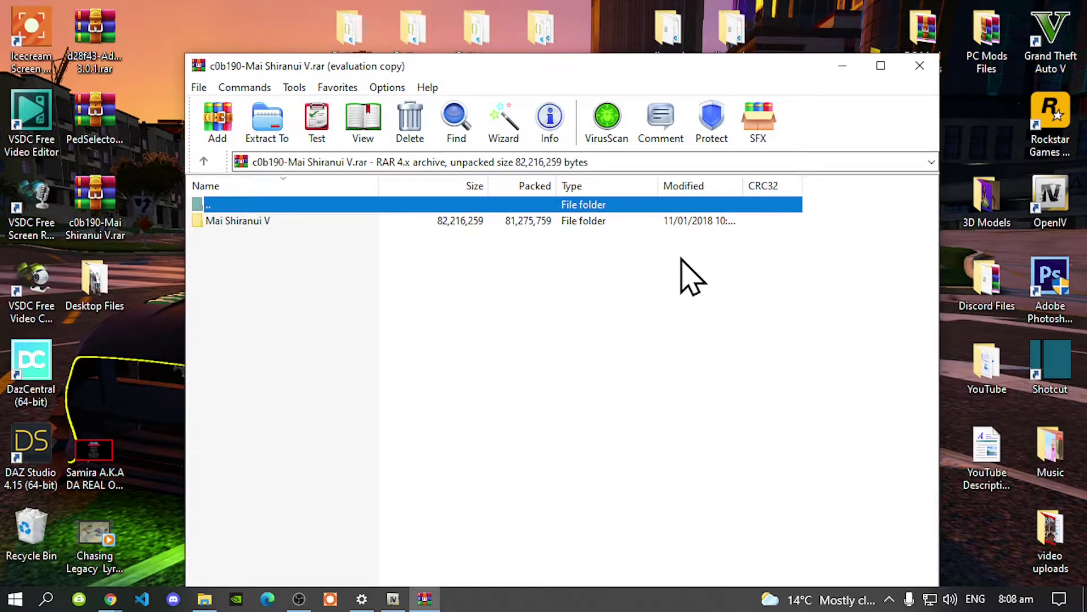
left_click(683, 288)
Browse into Mai Shiranui V\Korean Style Custom, showing Mai.ytd, Mai.ymt, Mai.yft and Mai.ydd
double_click(237, 224)
left_click_drag(226, 63, 489, 18)
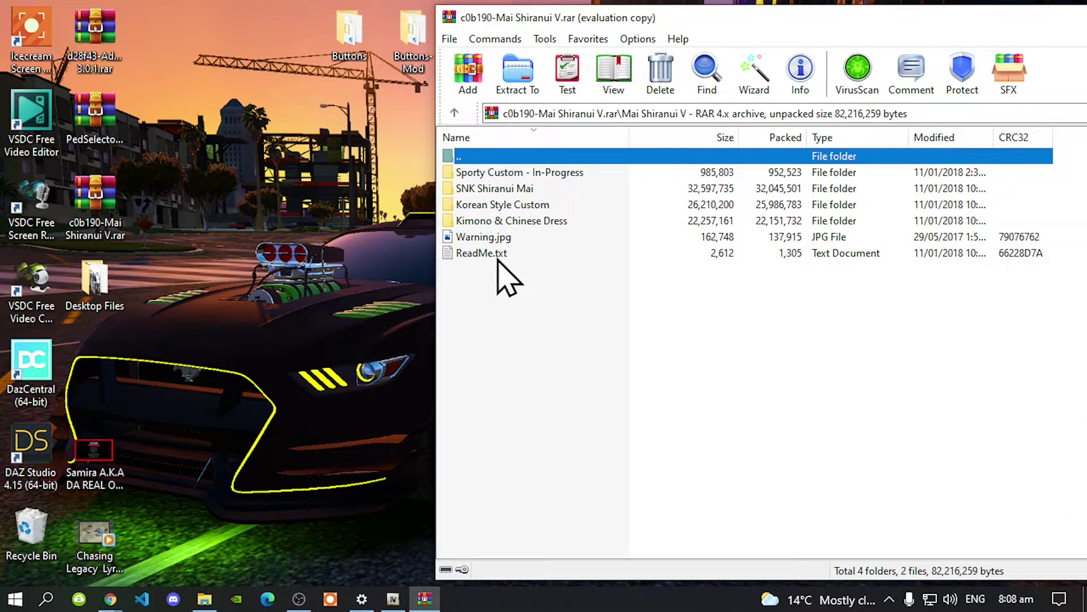
double_click(503, 208)
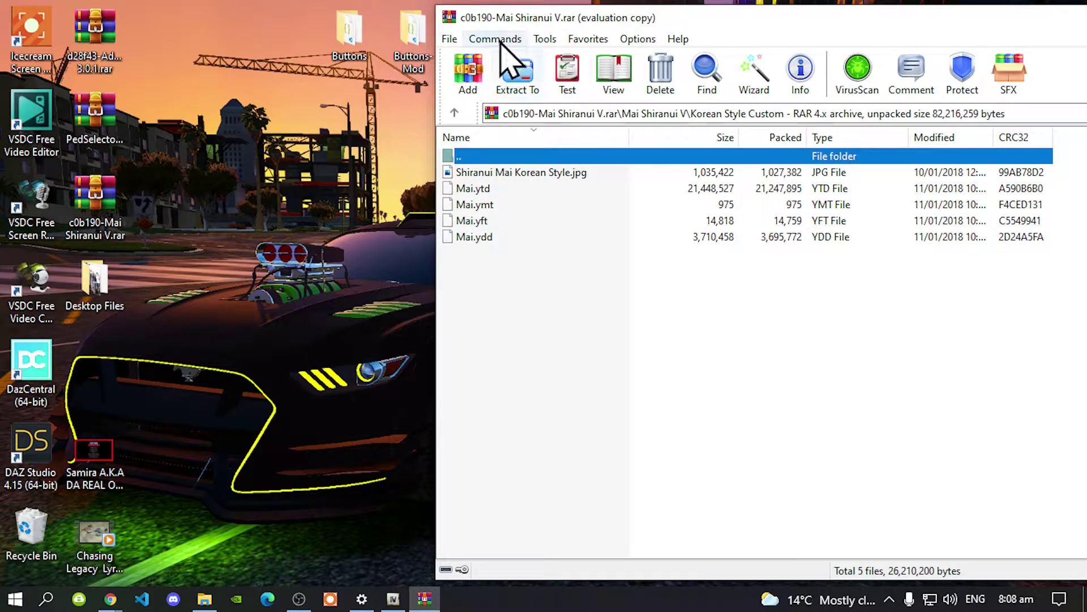
left_click_drag(502, 16, 677, 1)
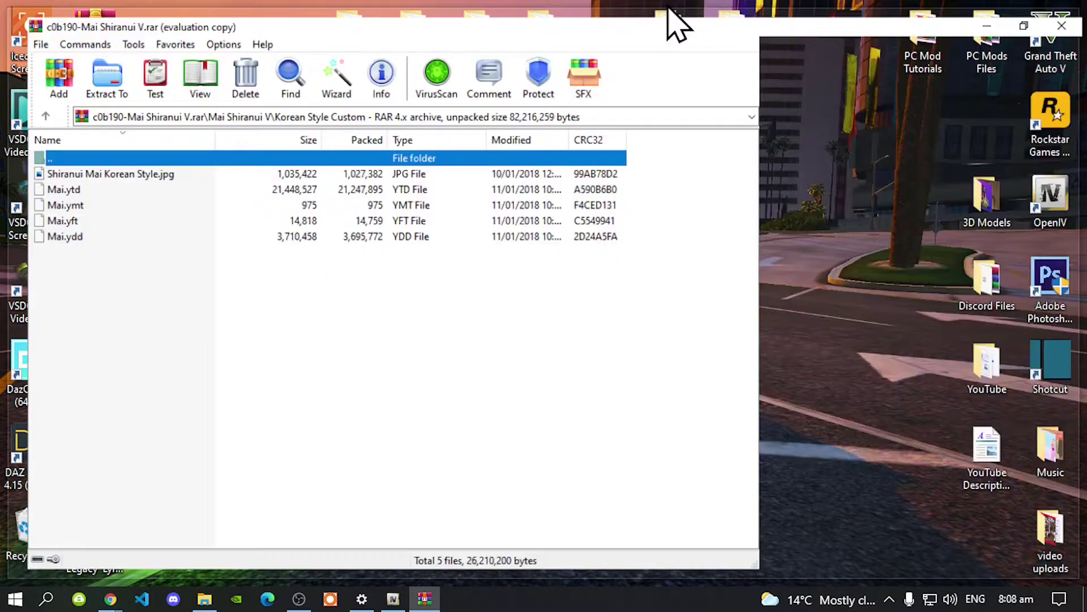
left_click(1027, 8)
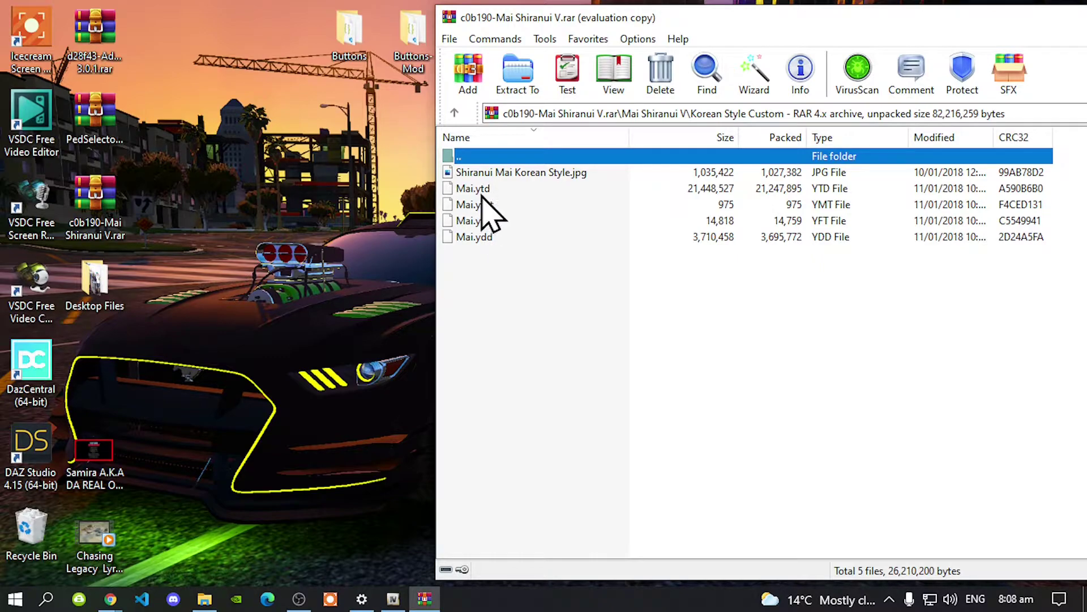
left_click_drag(581, 15, 692, 14)
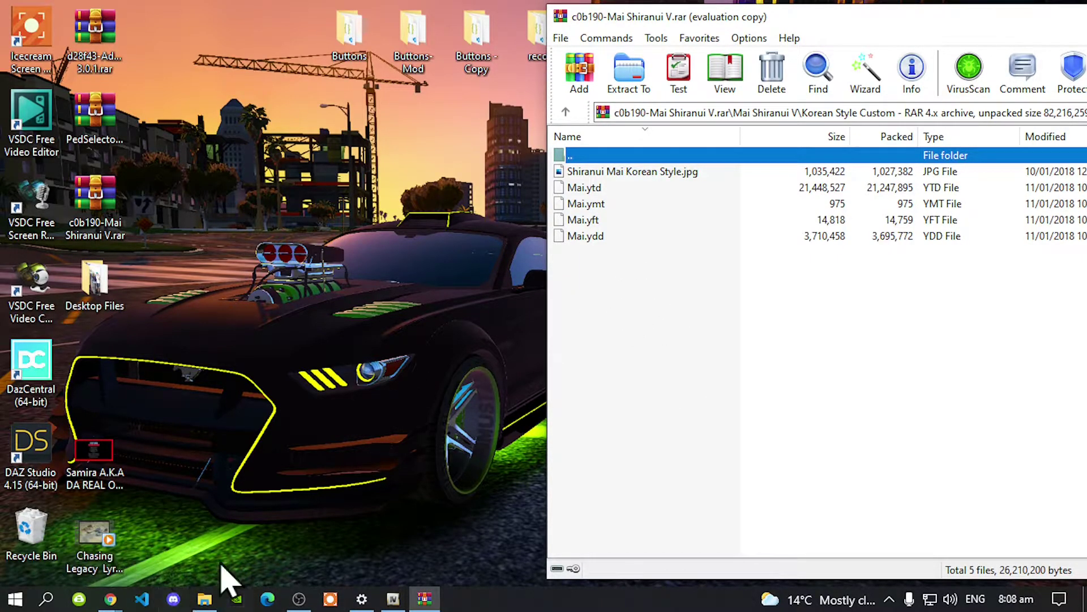
In OpenIV, browse to mods\update\x64\dlcpacks\addonpeds\dlc.rpf\peds.rpf
left_click(393, 599)
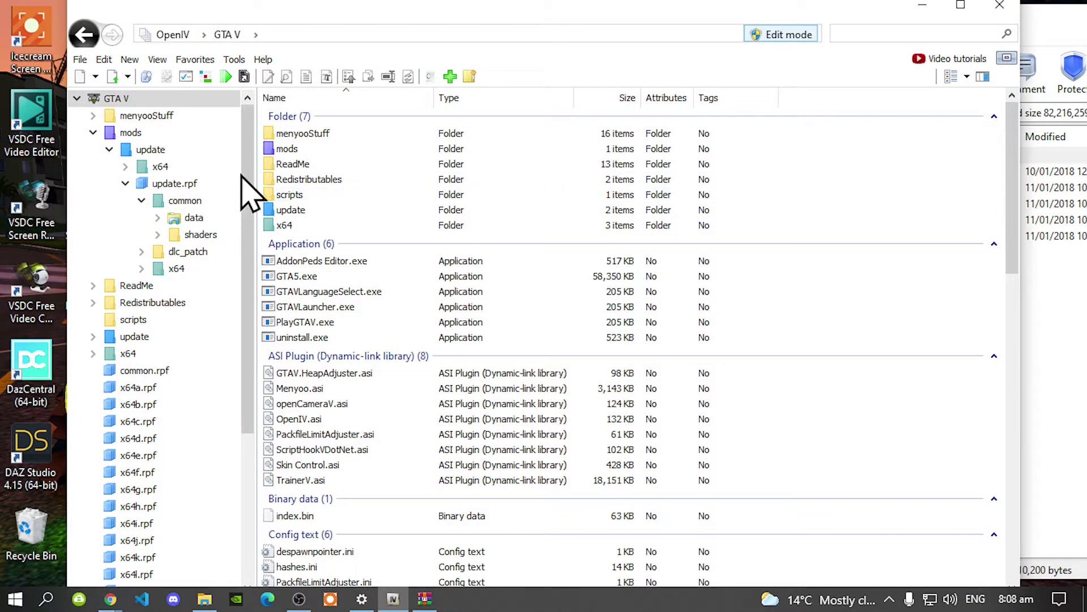
double_click(294, 151)
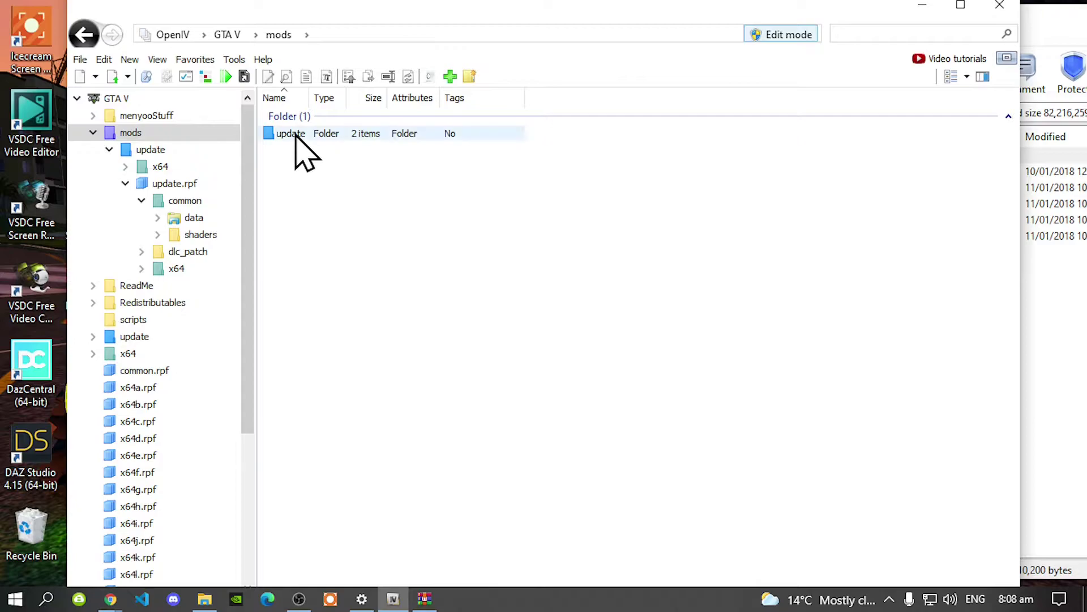
double_click(295, 136)
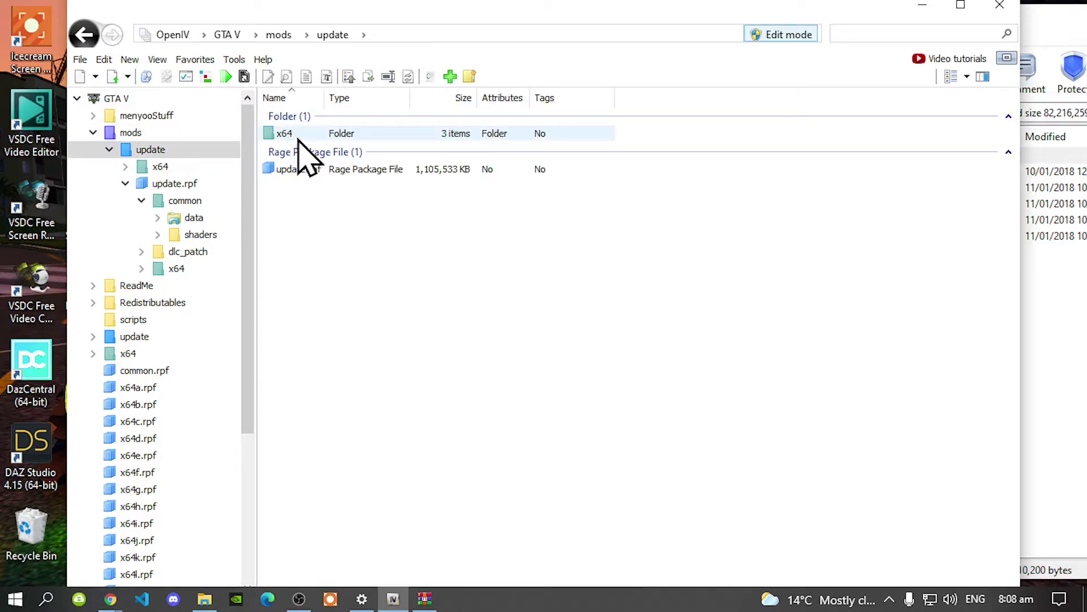
double_click(297, 136)
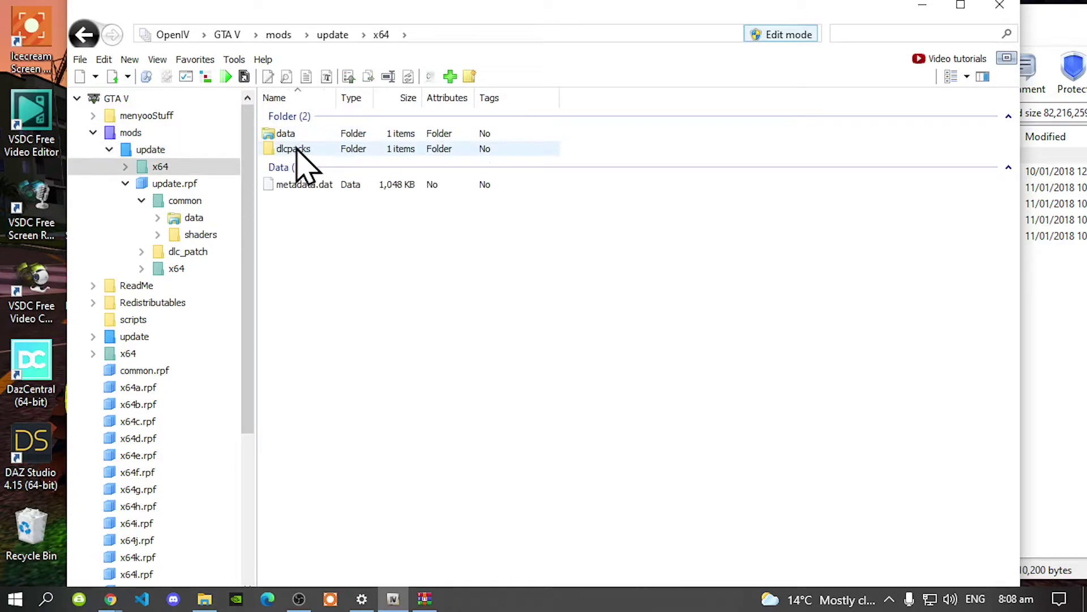
double_click(298, 150)
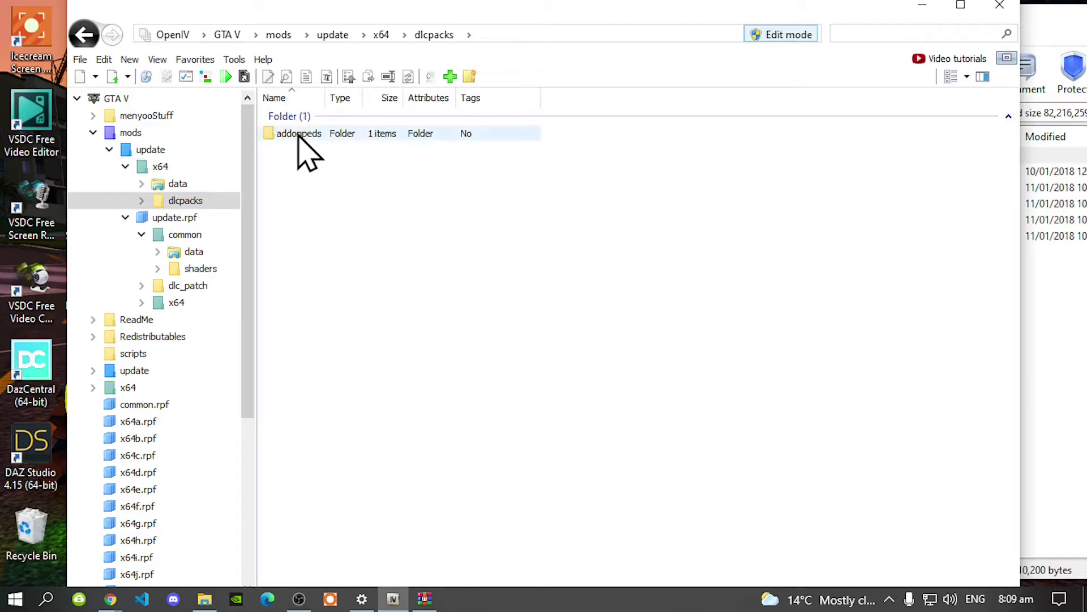
double_click(298, 135)
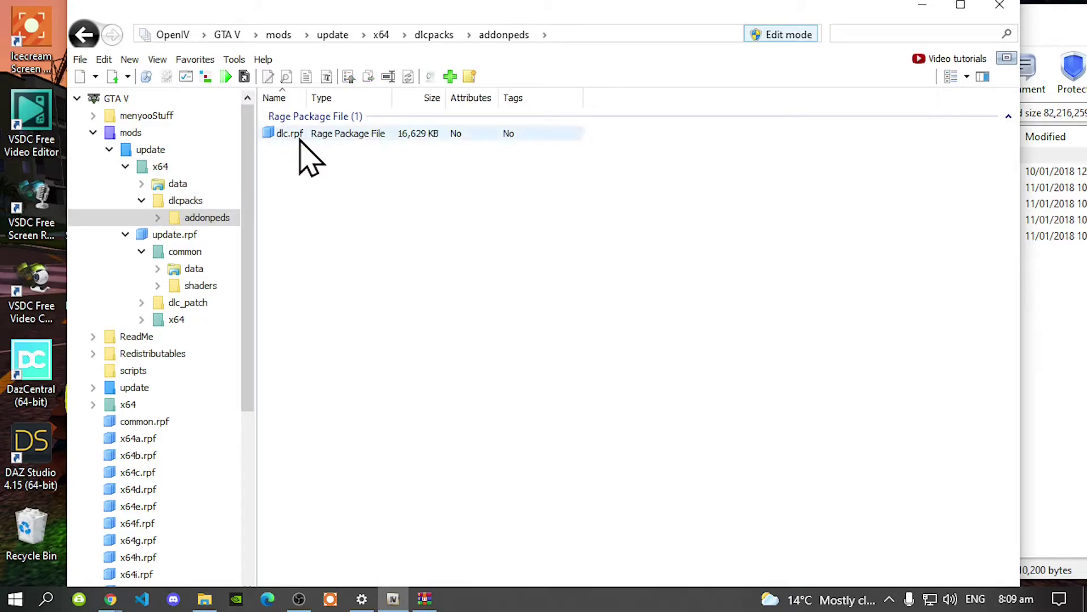
double_click(299, 136)
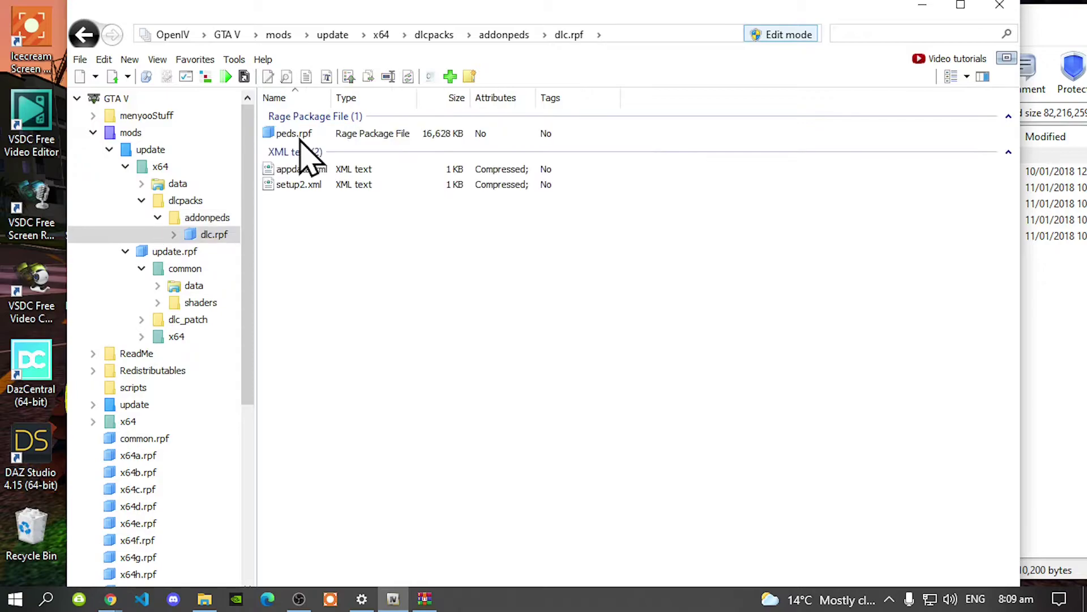
double_click(302, 138)
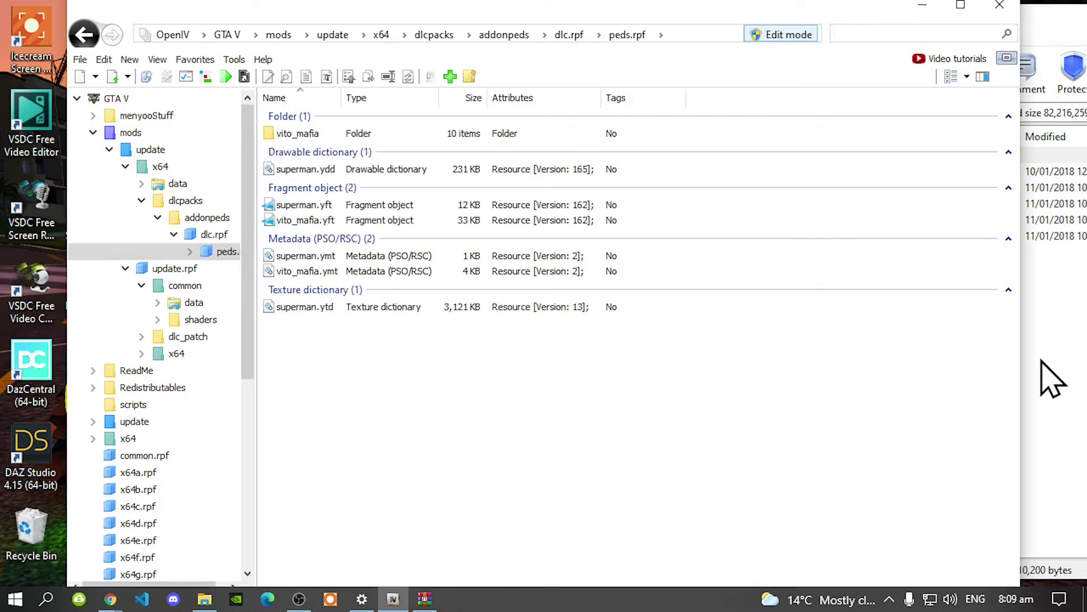
Delete all seven existing superman and vito_mafia files from peds.rpf
left_click(1042, 362)
left_click(457, 377)
left_click_drag(498, 366, 326, 141)
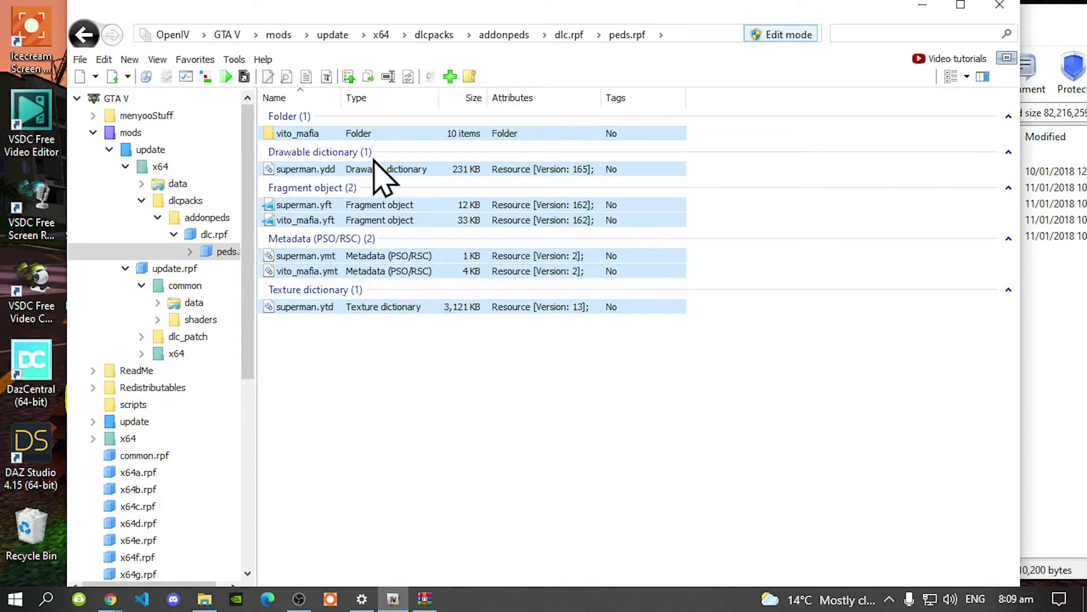
right_click(305, 169)
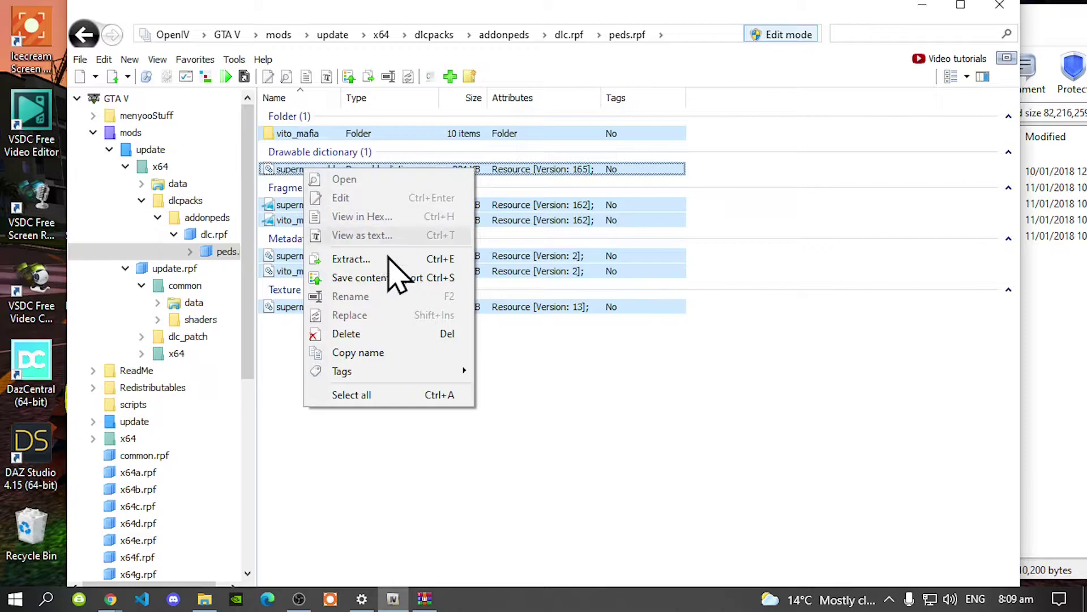
left_click(368, 335)
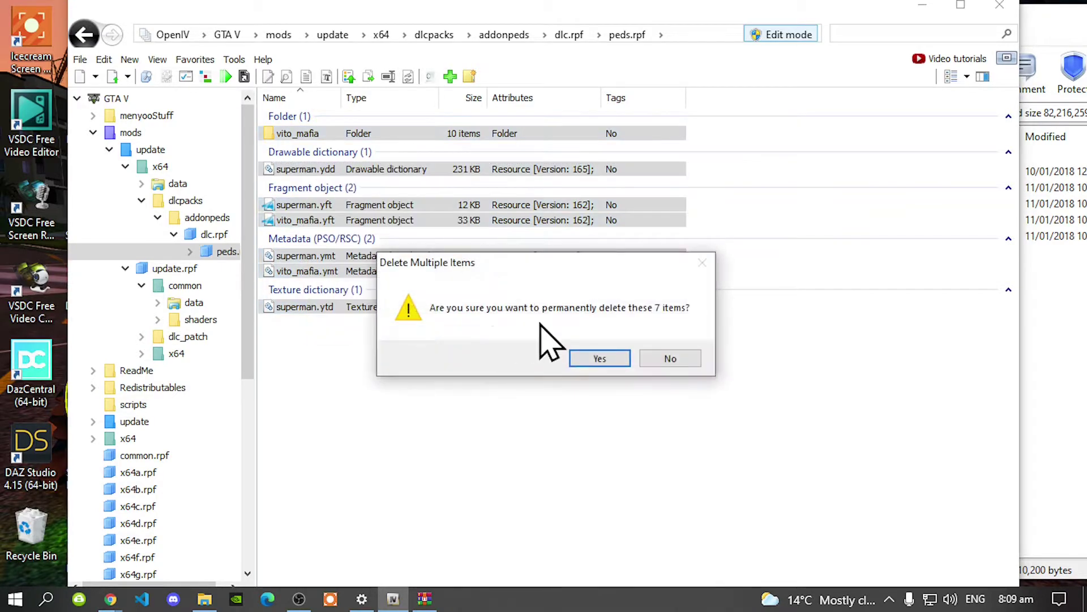
left_click(615, 355)
Drag the four Mai model files from WinRAR into peds.rpf
left_click(1025, 359)
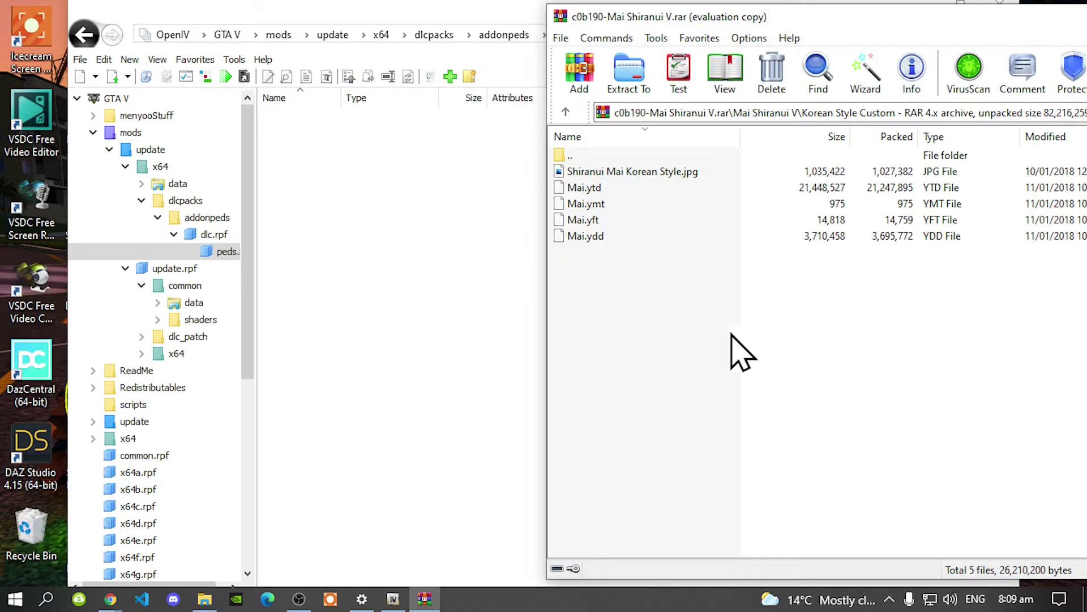
left_click_drag(645, 314, 587, 212)
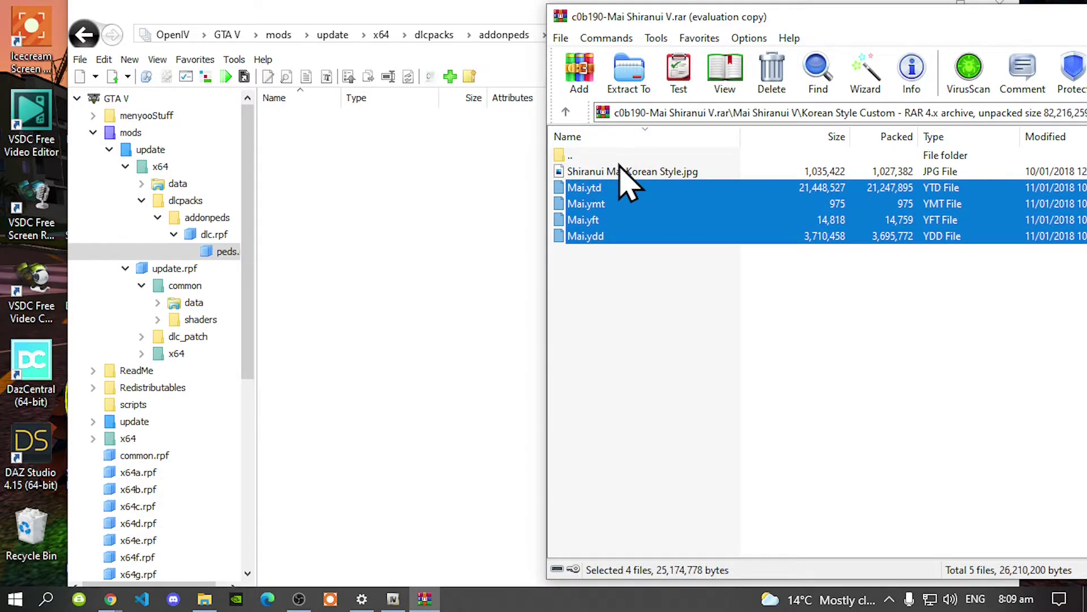
left_click_drag(626, 226, 361, 226)
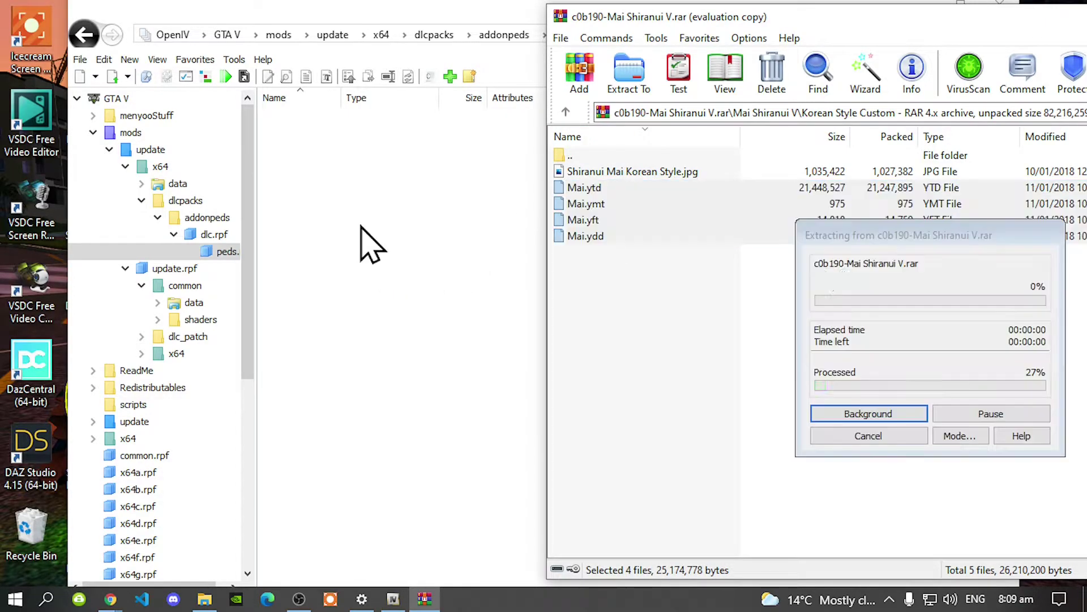
left_click(747, 336)
left_click(401, 329)
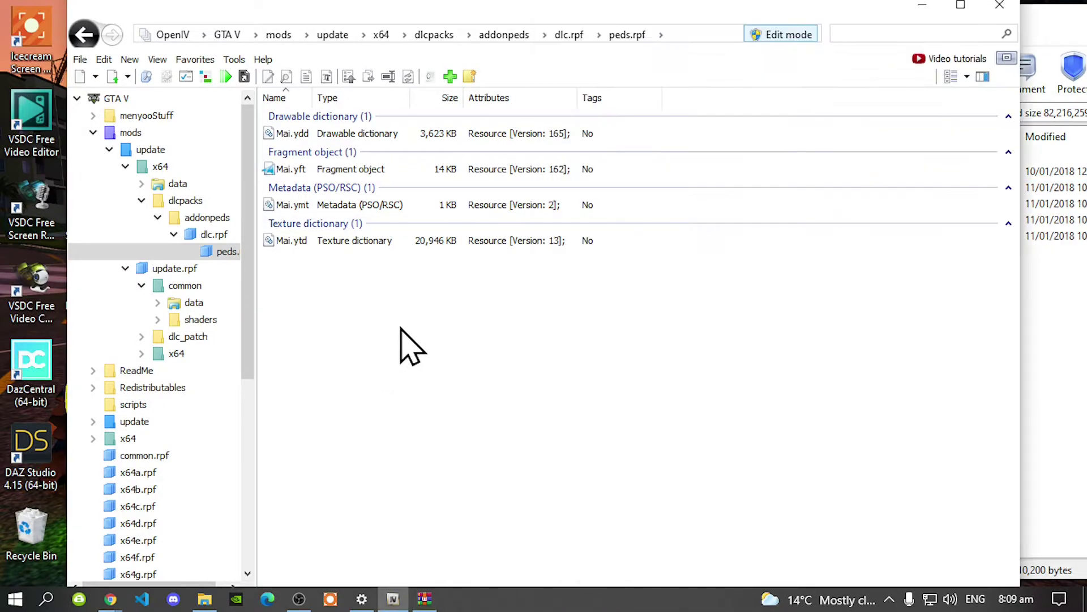
Return to the GTA V root, turn off Edit mode, and close OpenIV
left_click(227, 34)
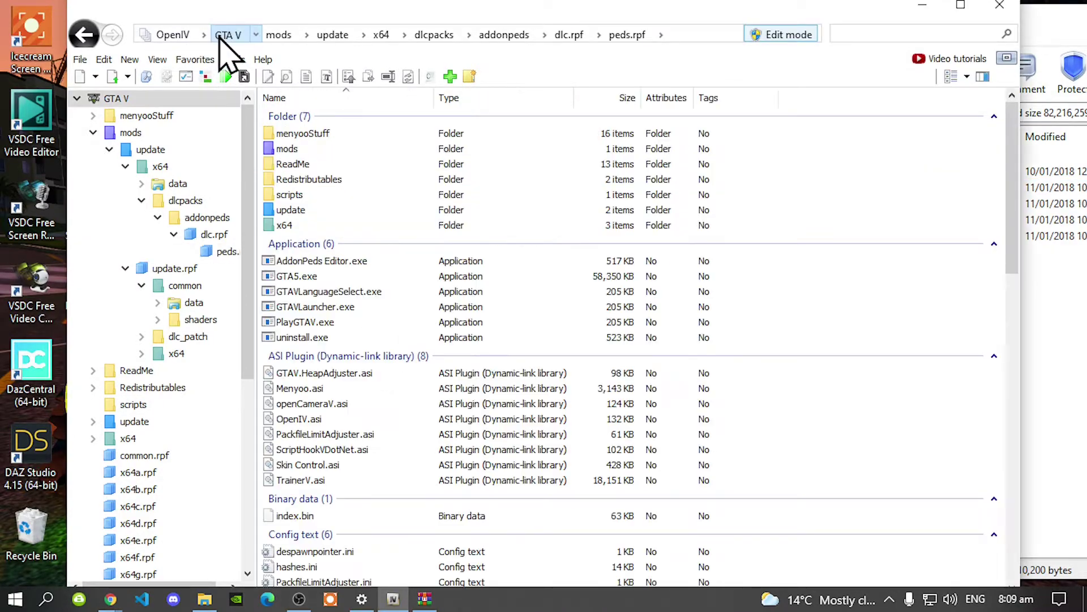
left_click(781, 35)
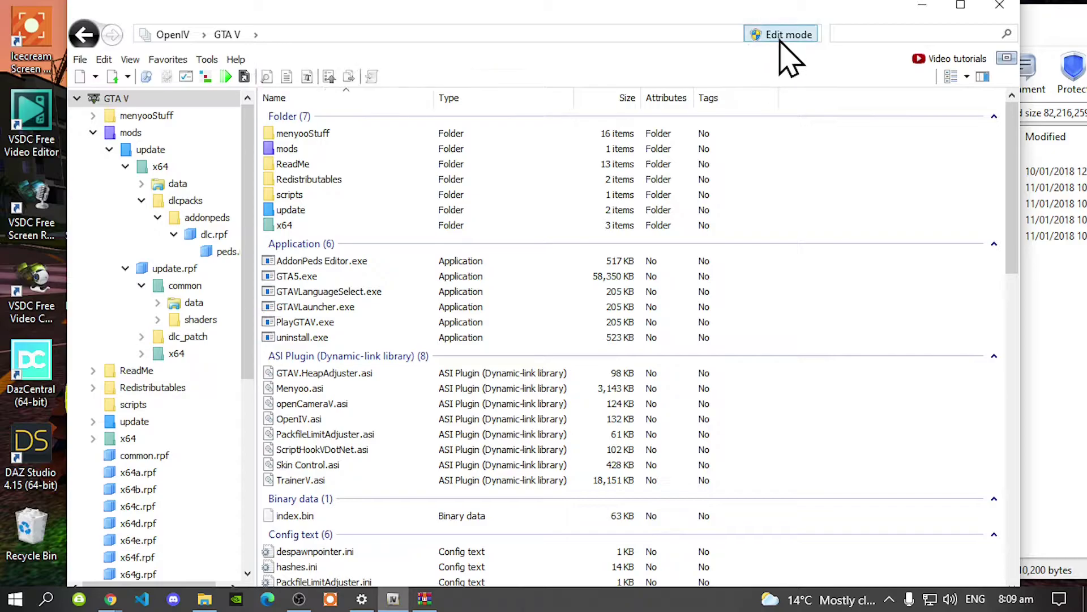
left_click(1001, 6)
Copy Mai.yft onto the desktop and close the Mai Shiranui archive window
left_click_drag(583, 225, 231, 99)
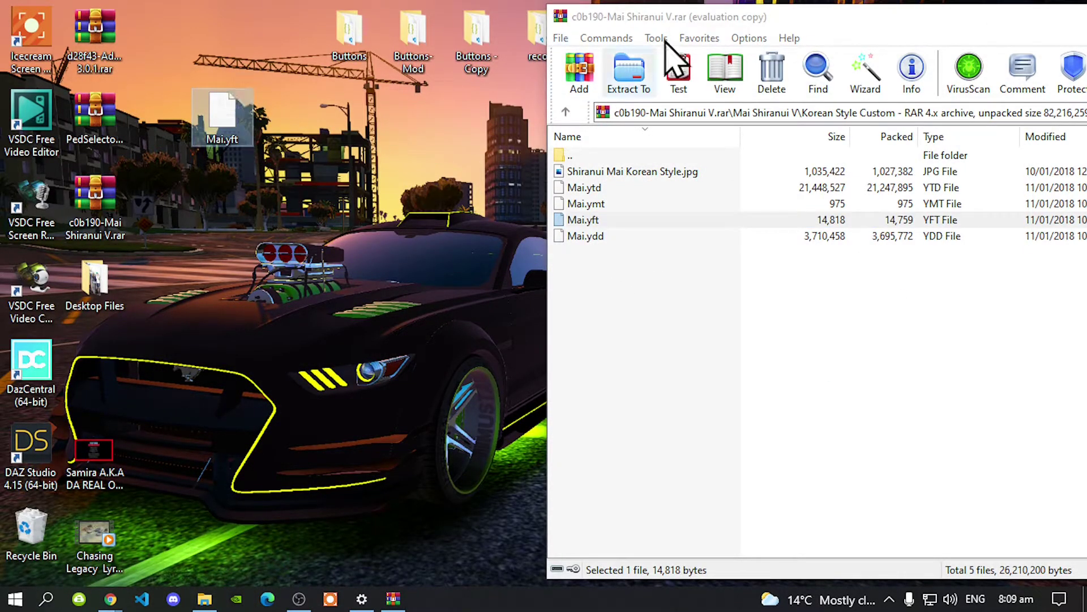
left_click_drag(702, 25, 354, 46)
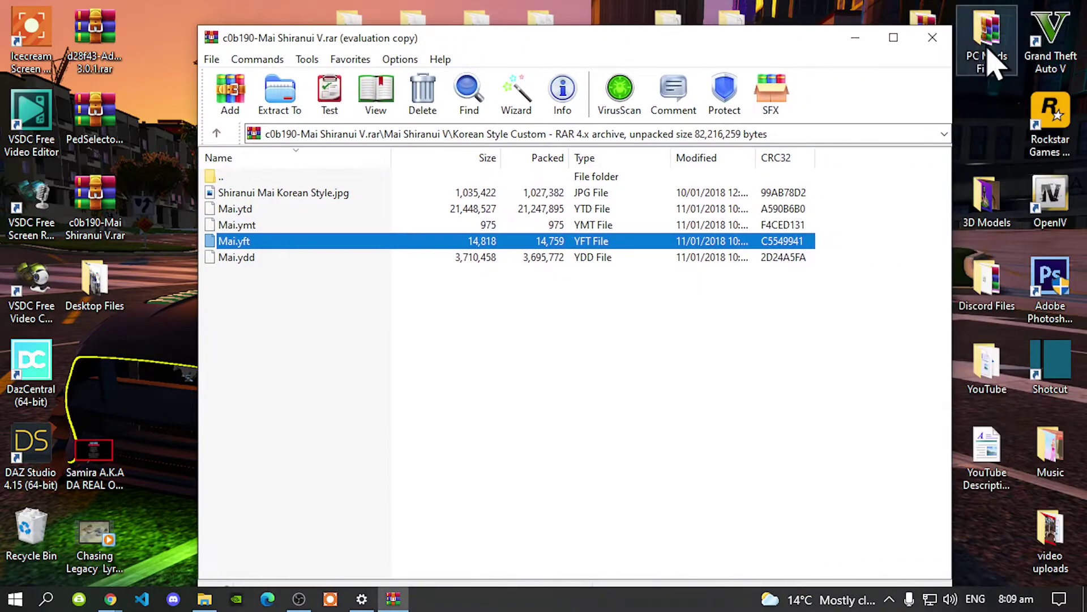
left_click(946, 41)
Copy the name 'Mai' from Mai.yft's rename field, leaving the file name unchanged
right_click(220, 120)
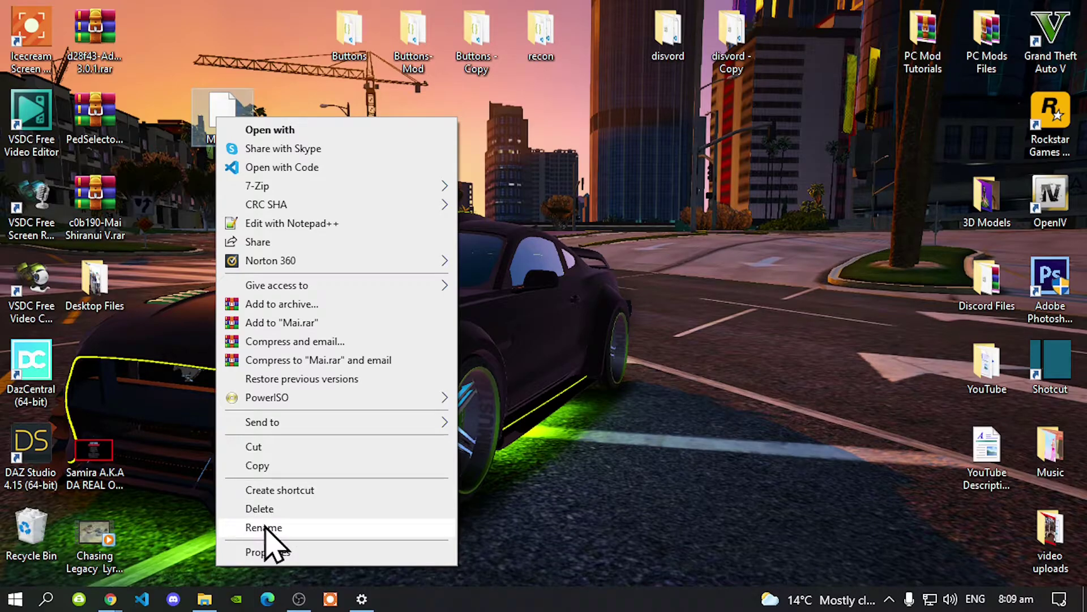
left_click(264, 528)
right_click(216, 136)
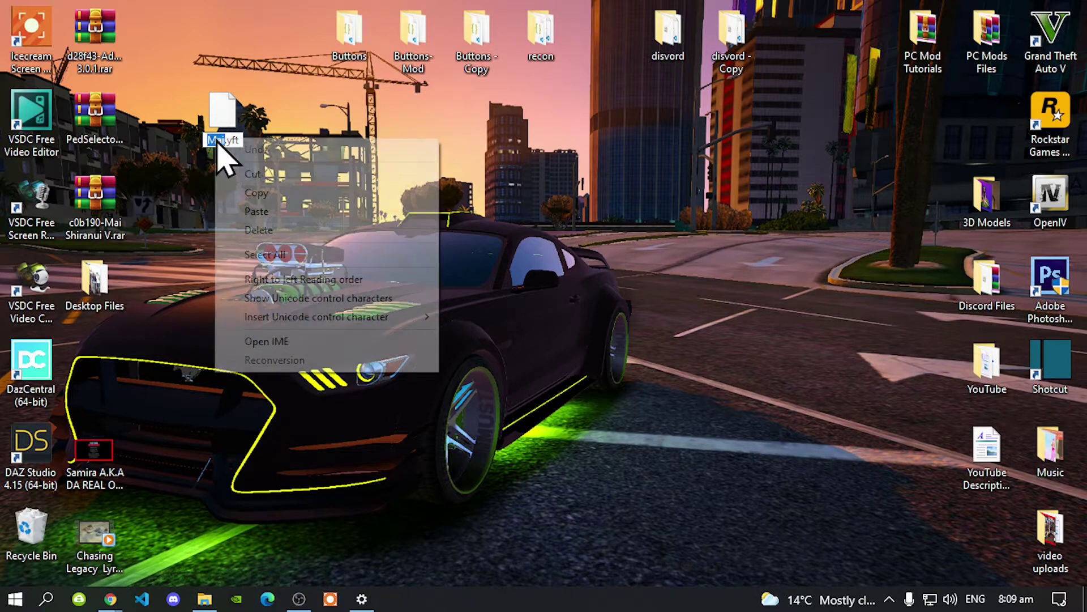
left_click(363, 193)
key("Escape")
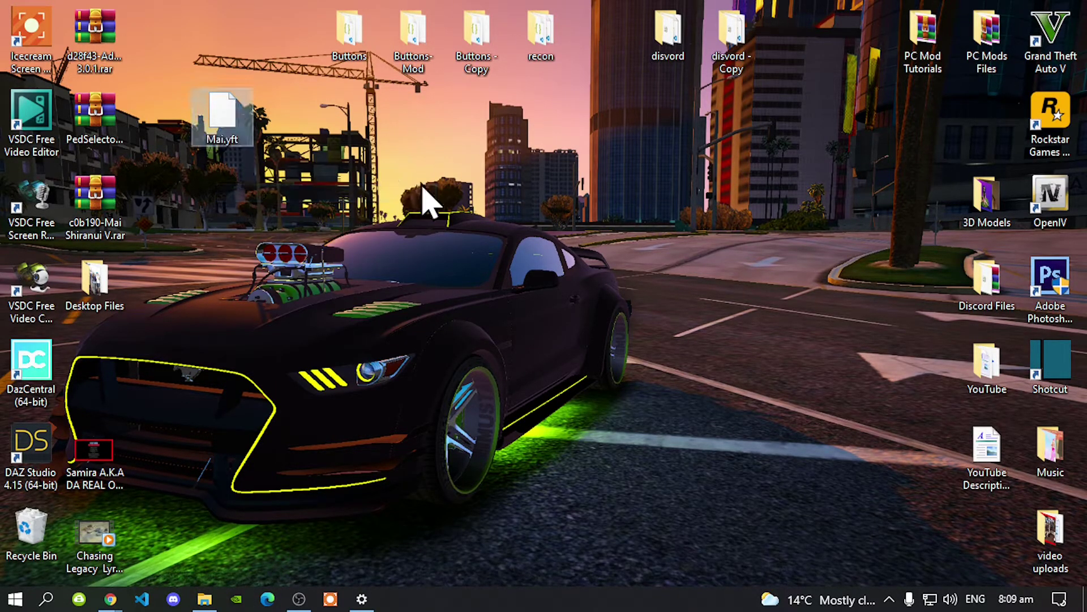
Run AddonPeds Editor.exe as administrator from the Grand Theft Auto V folder
left_click(211, 605)
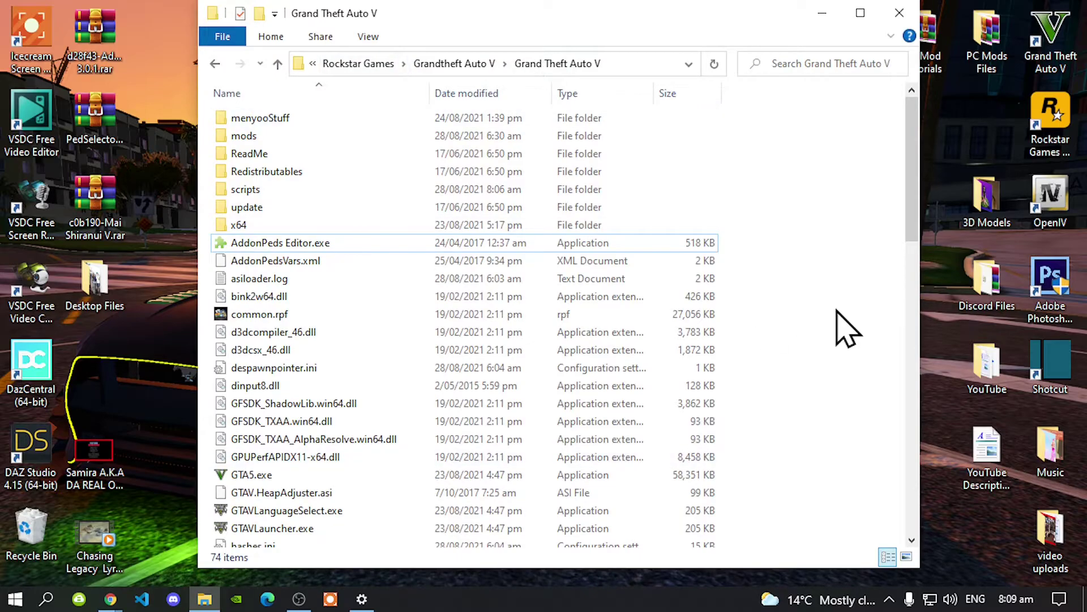
scroll(838, 329, "down", 2)
scroll(850, 334, "down", 10)
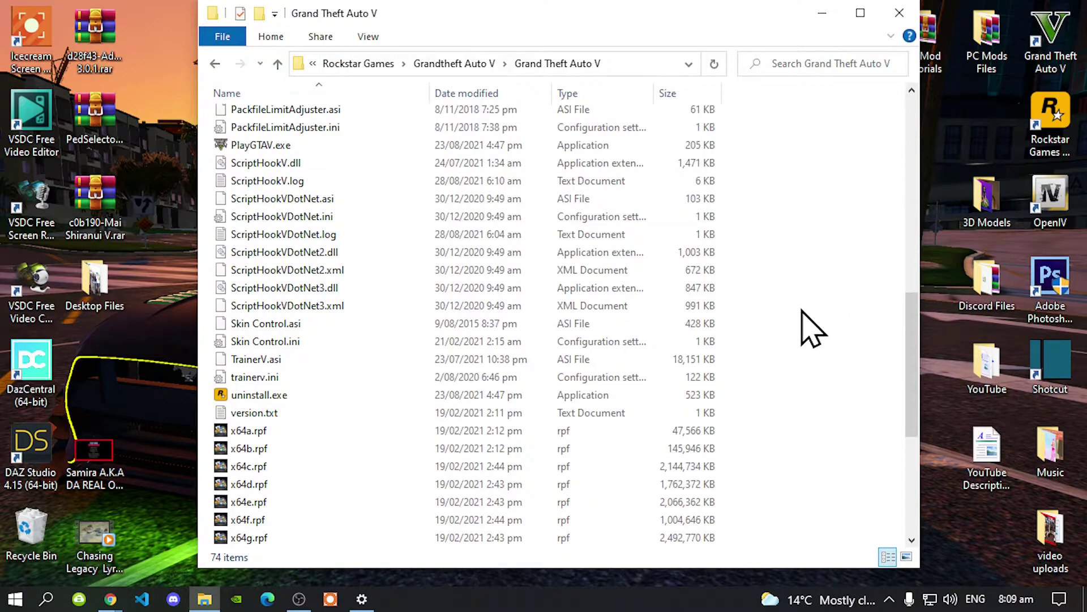
scroll(812, 328, "up", 10)
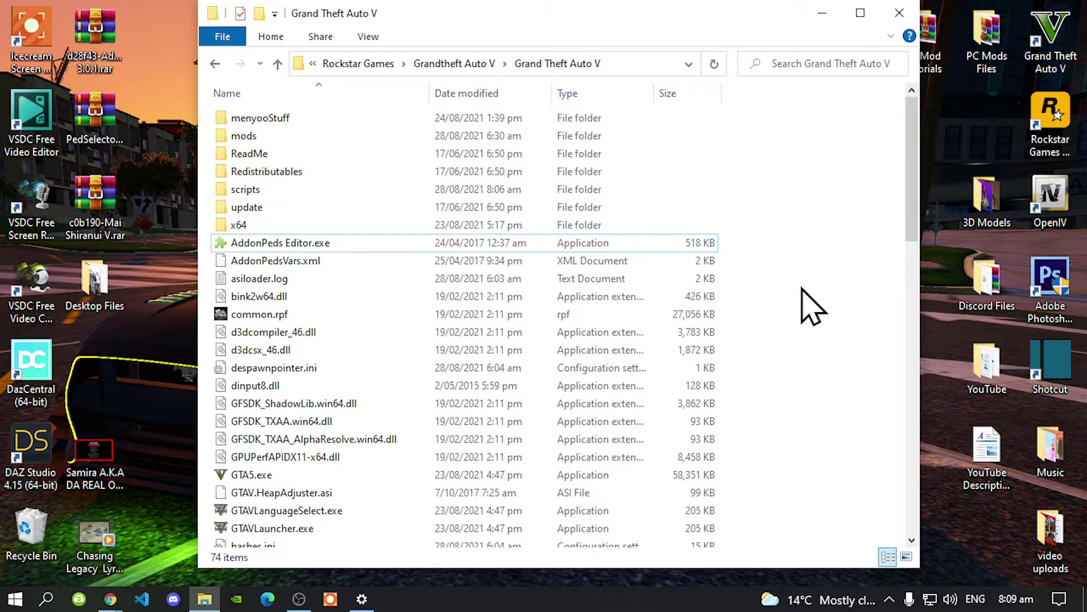
right_click(255, 244)
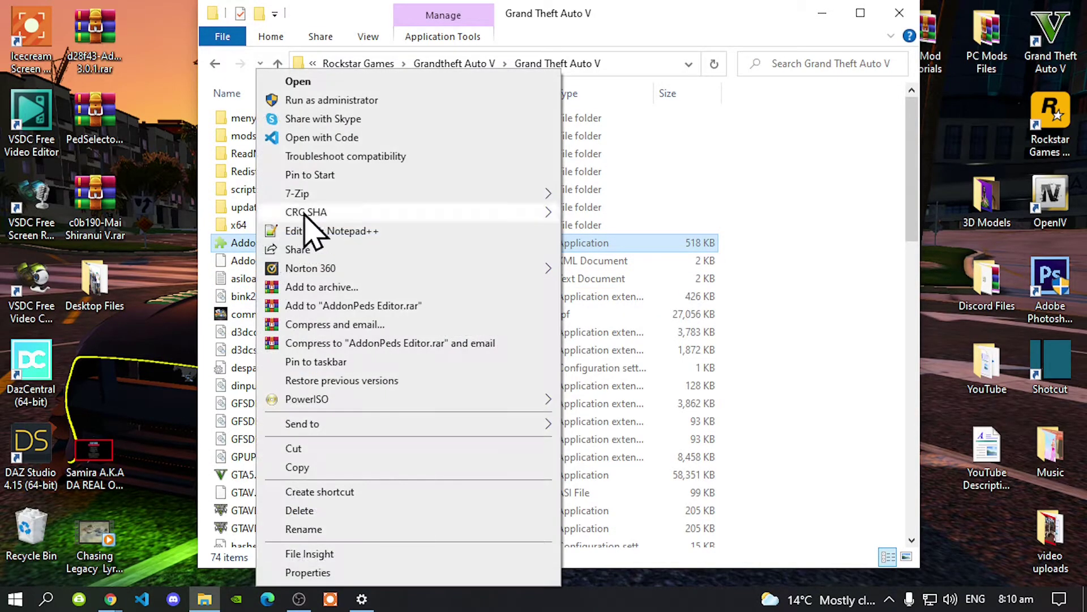
left_click(313, 106)
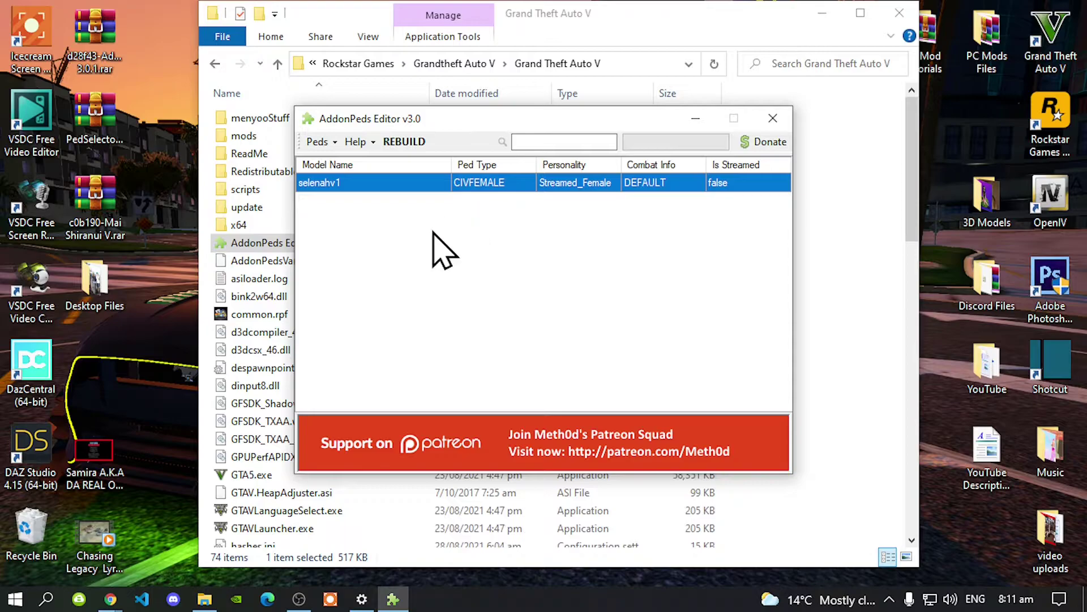
Delete the existing selenahv1 ped from the list
left_click(334, 144)
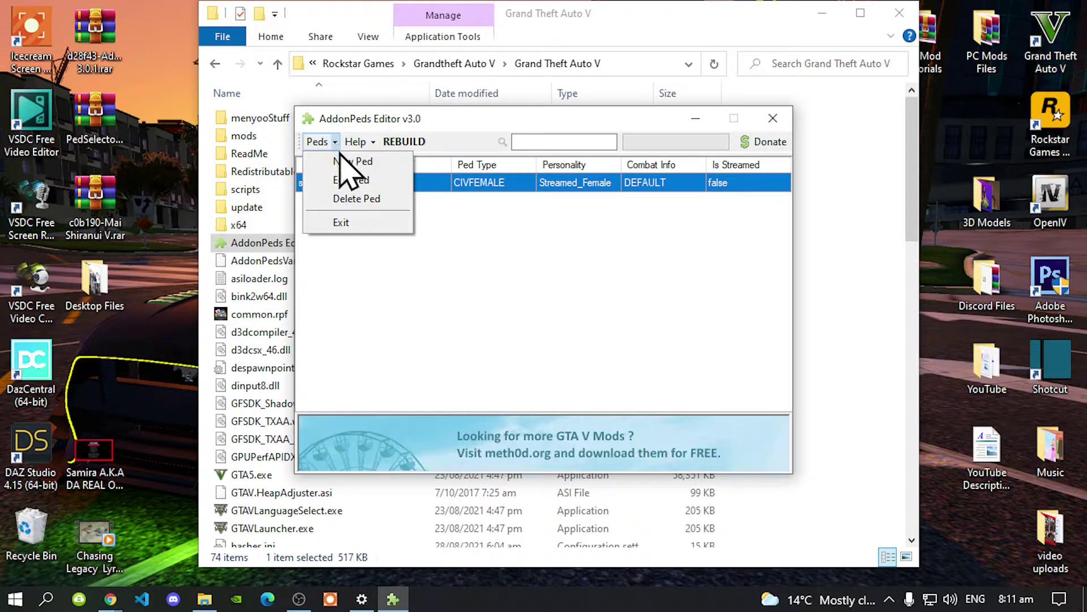
left_click(355, 198)
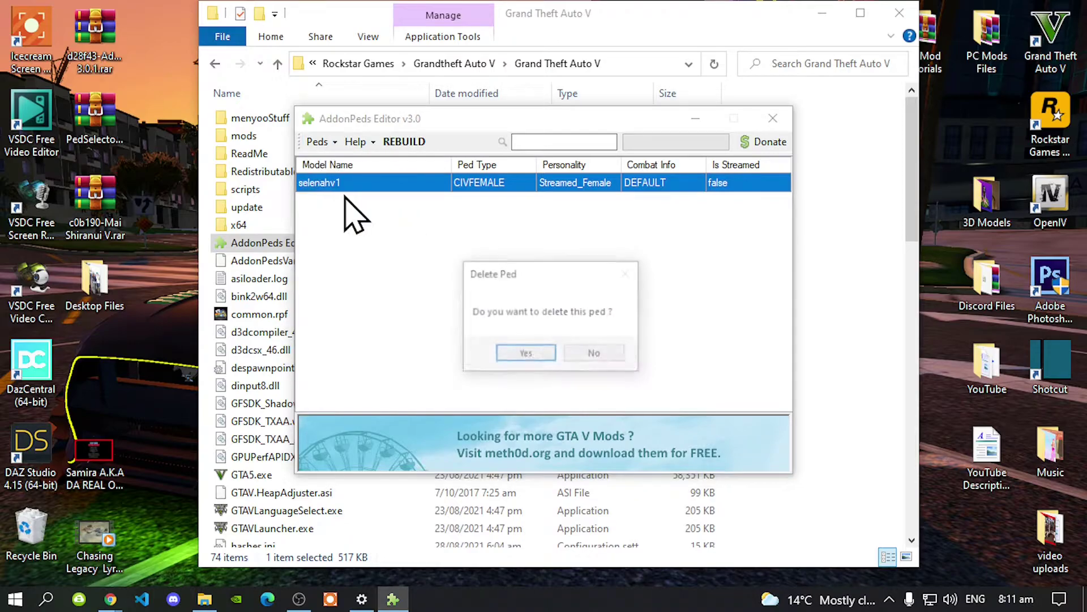
left_click(526, 356)
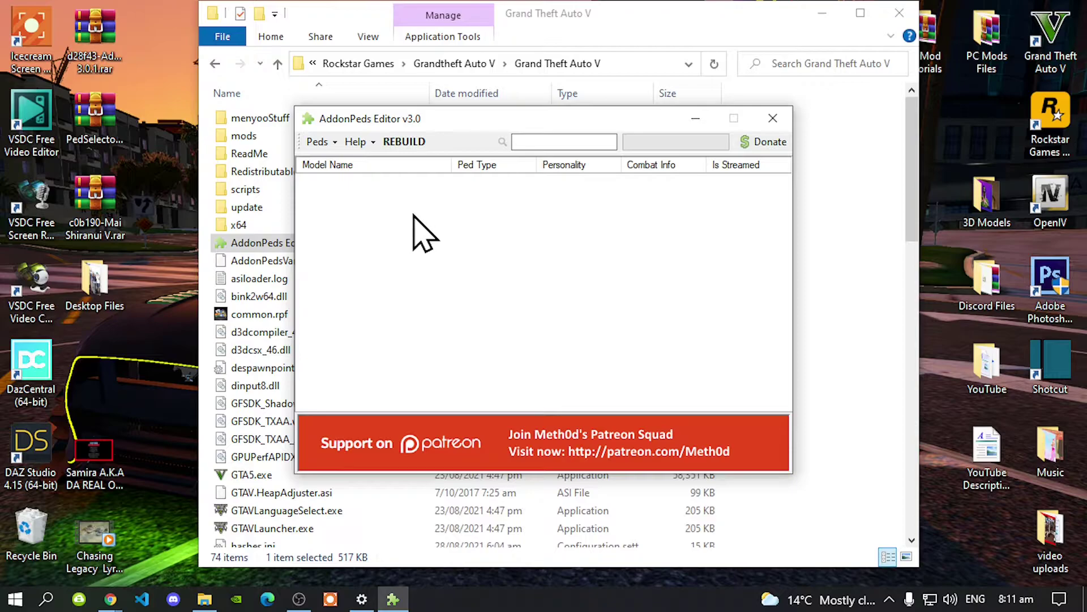
Add a new ped named Mai with Ped Type Female and Is Streamed false
left_click(318, 142)
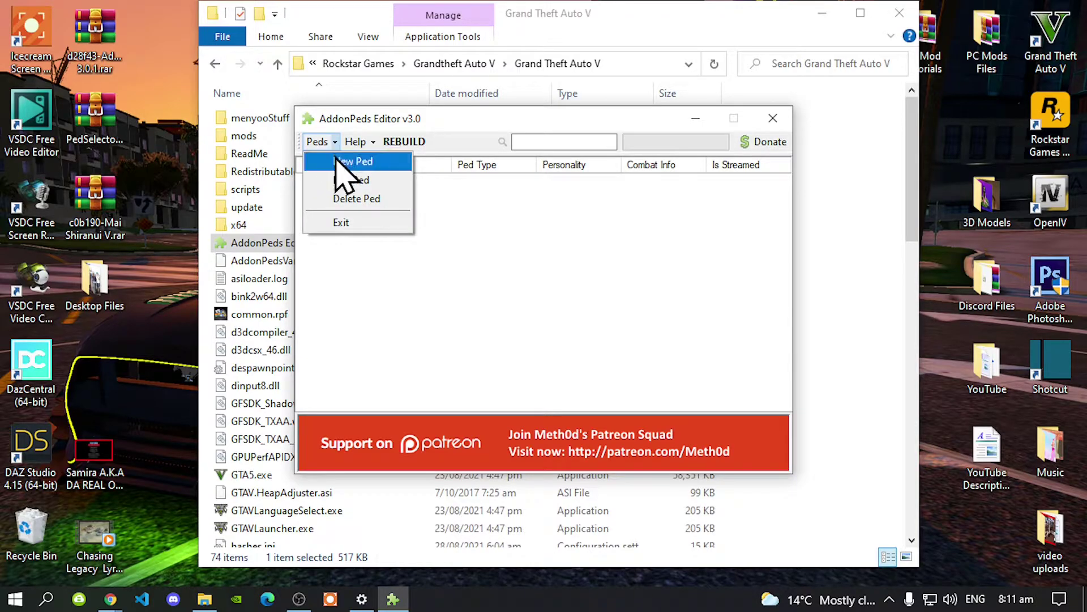
left_click(340, 162)
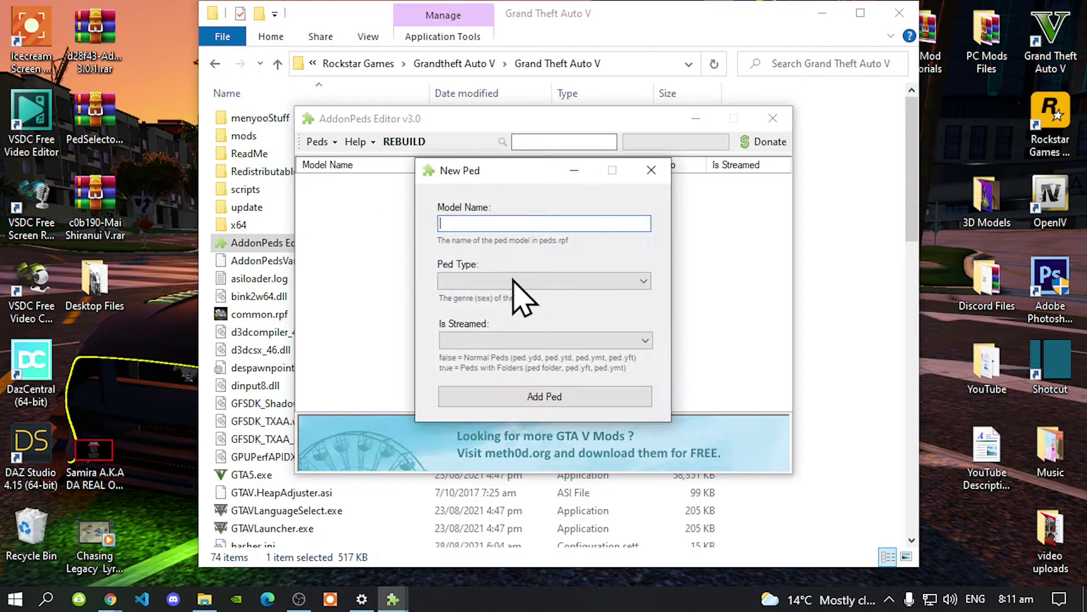
right_click(504, 225)
left_click(555, 298)
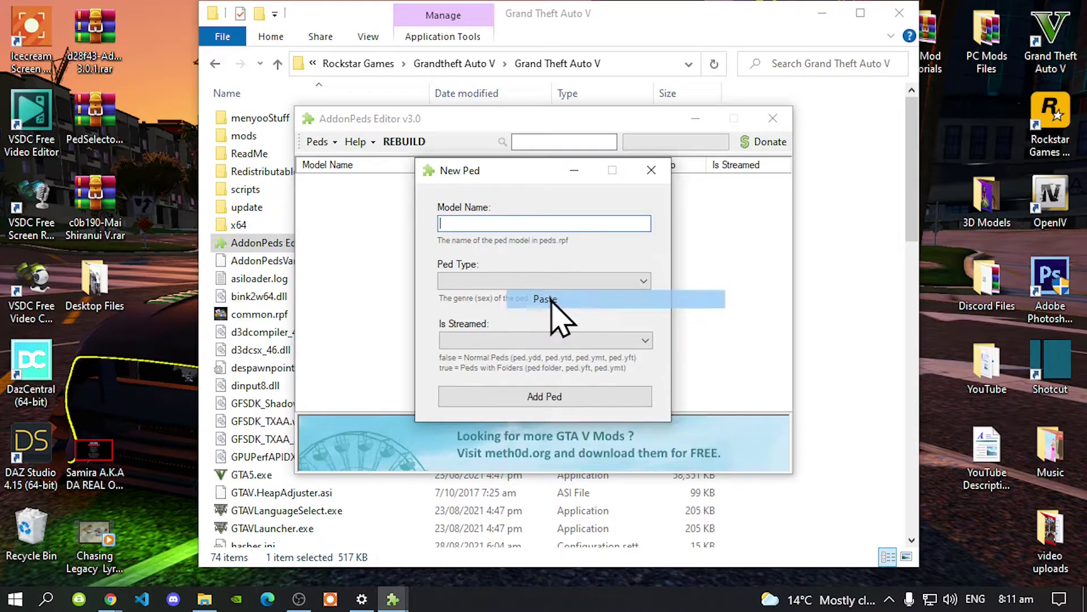
left_click(499, 283)
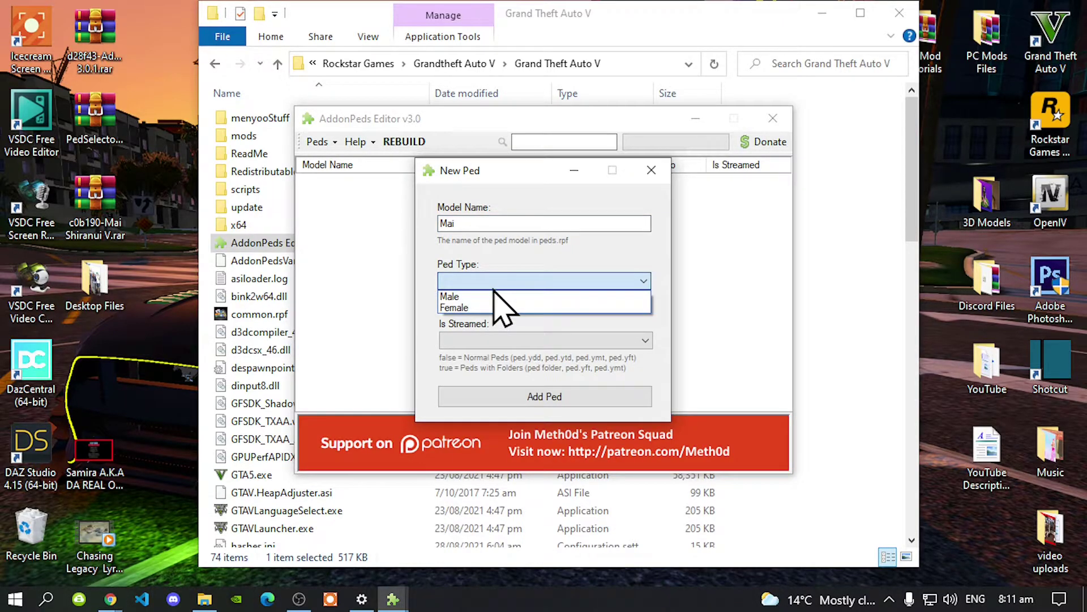
left_click(498, 309)
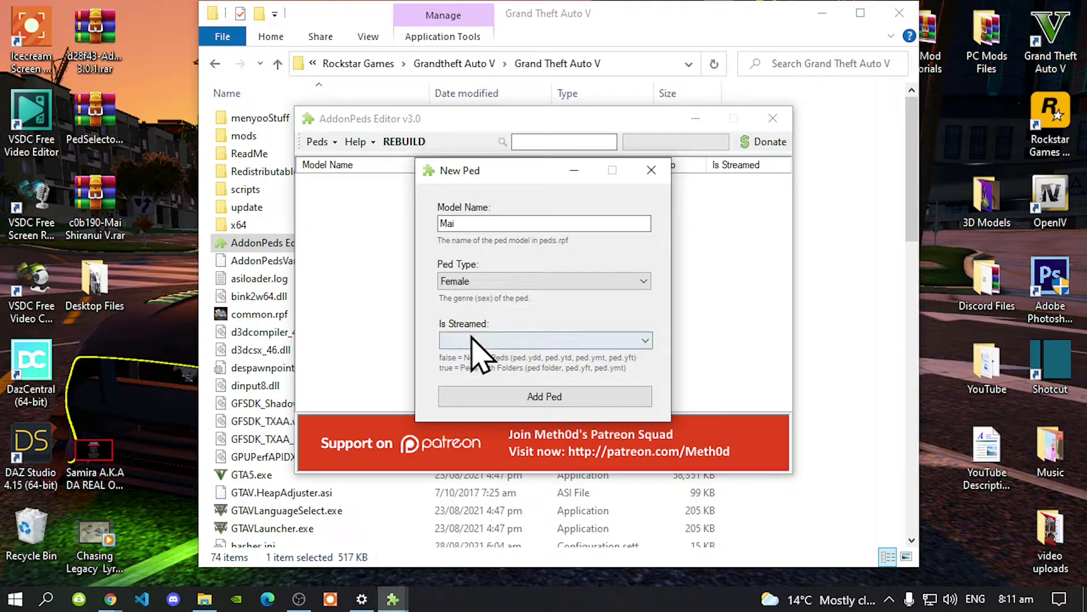
left_click(482, 340)
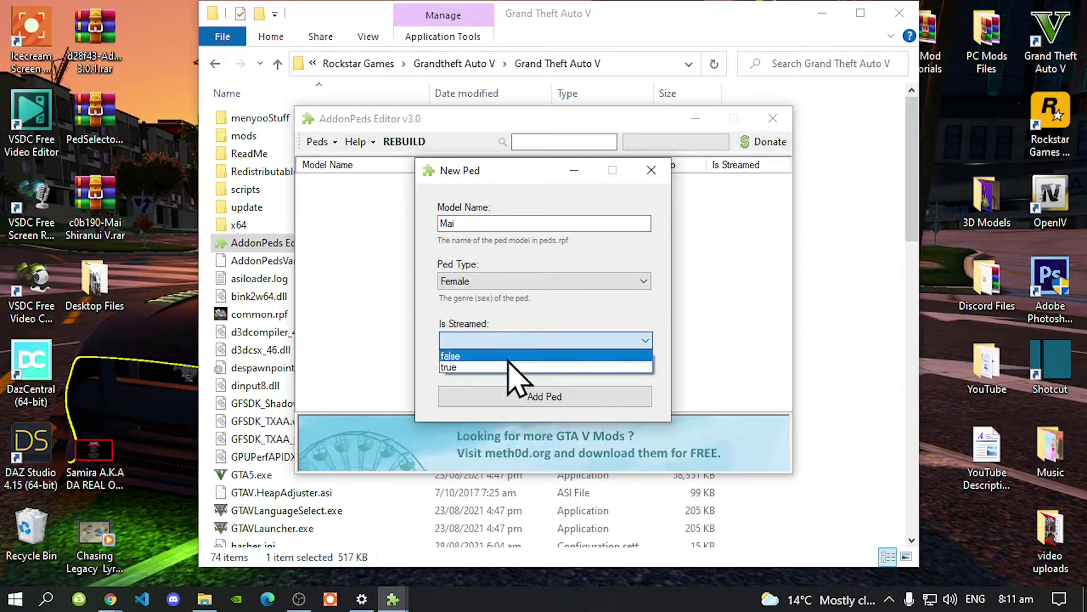
left_click(499, 355)
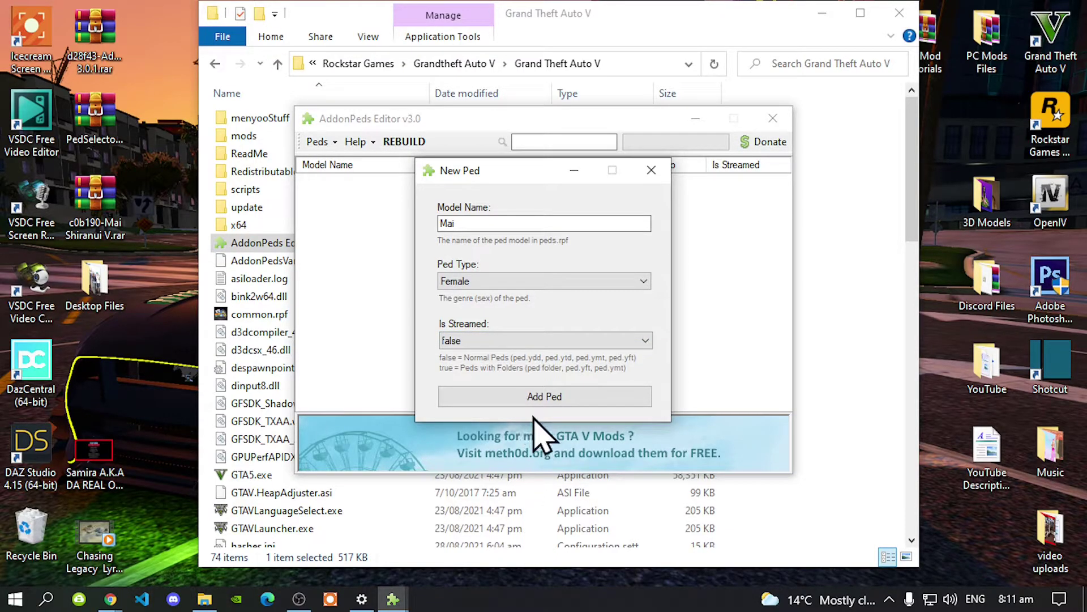
left_click(538, 396)
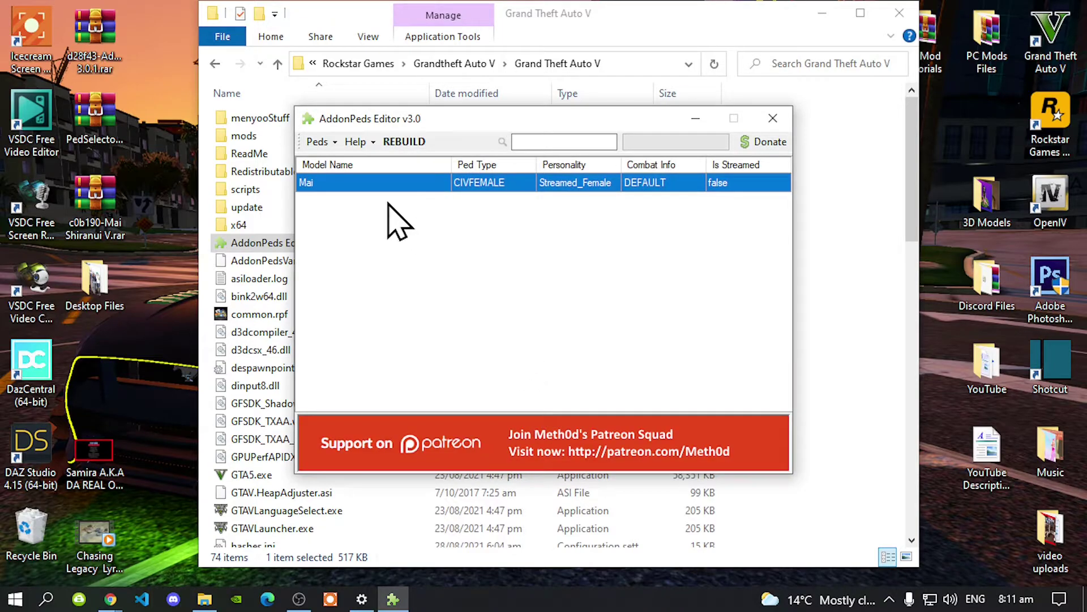
Rebuild the ped list, acknowledge completion, and close AddonPeds Editor
left_click(403, 143)
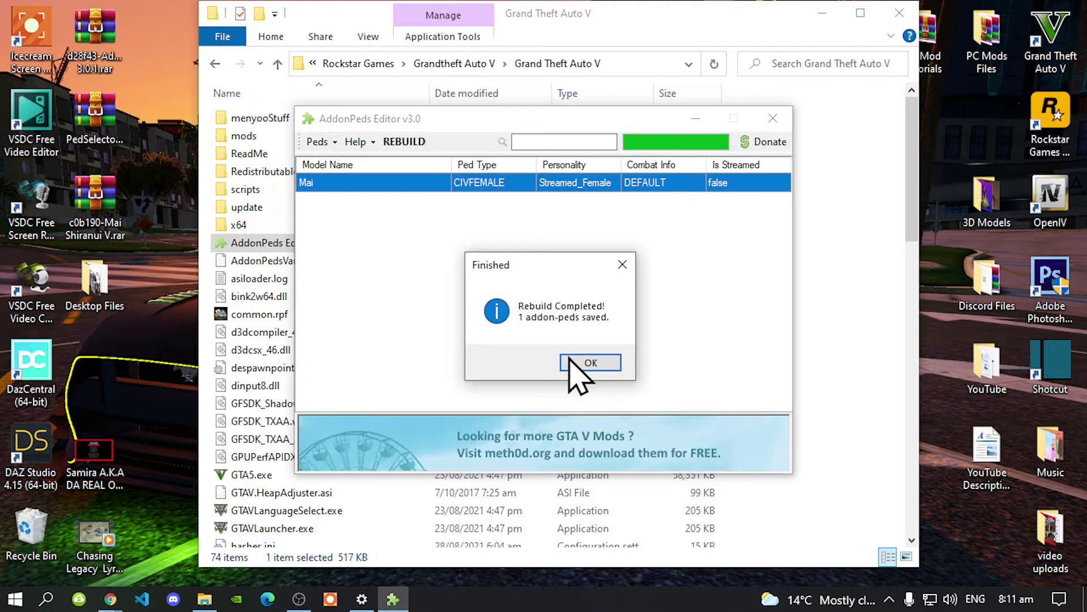
left_click(583, 363)
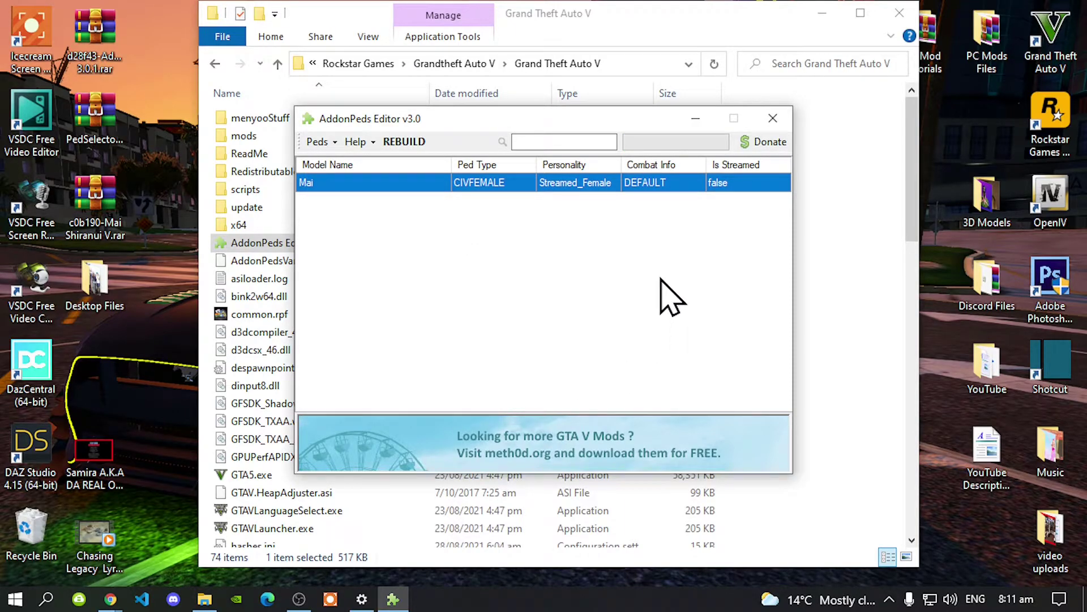
left_click(773, 120)
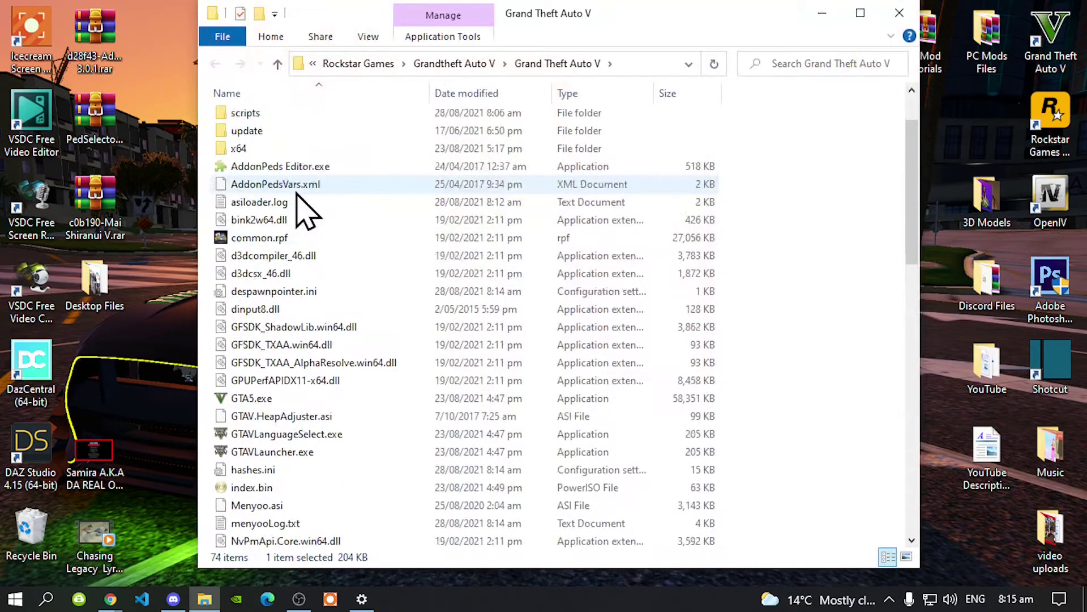
Open the scripts folder beside the Release.zip window and close the PC Mods Files window
scroll(298, 204, "up", 2)
double_click(270, 192)
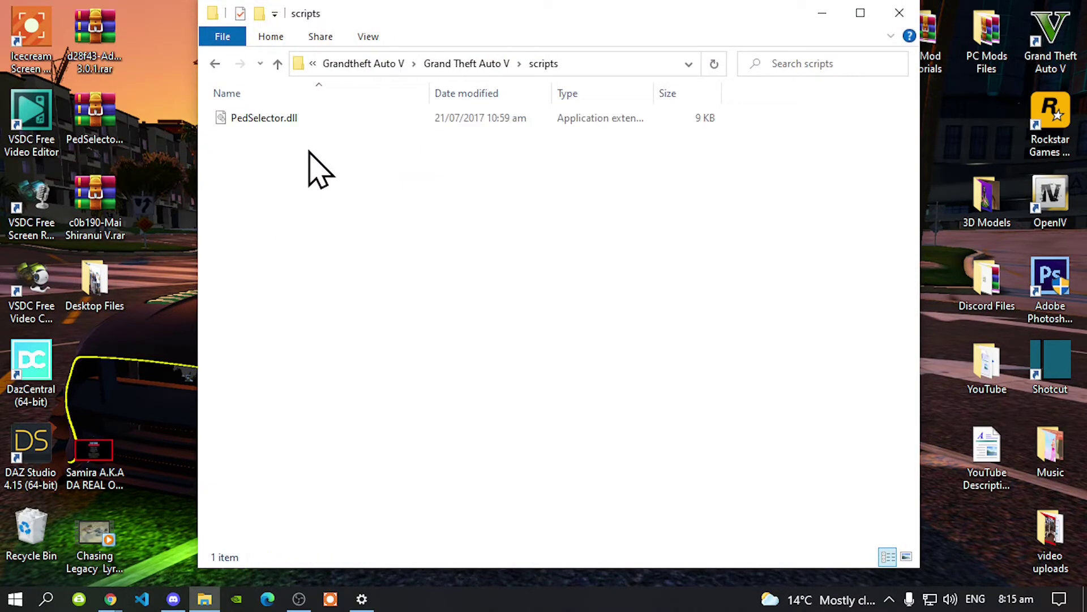
left_click_drag(466, 23, 405, 23)
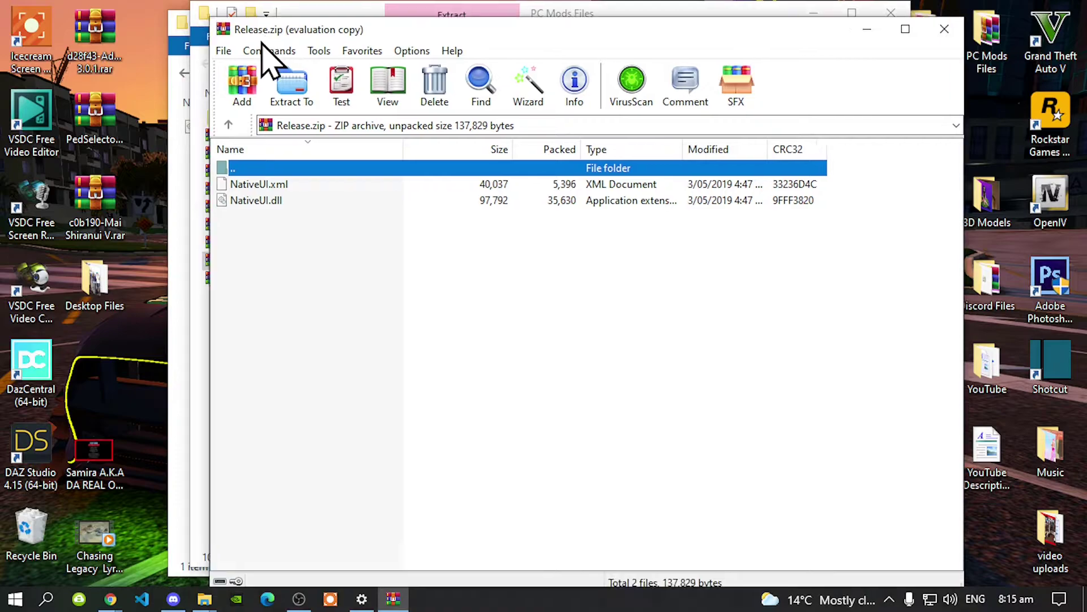
left_click_drag(262, 42, 549, 53)
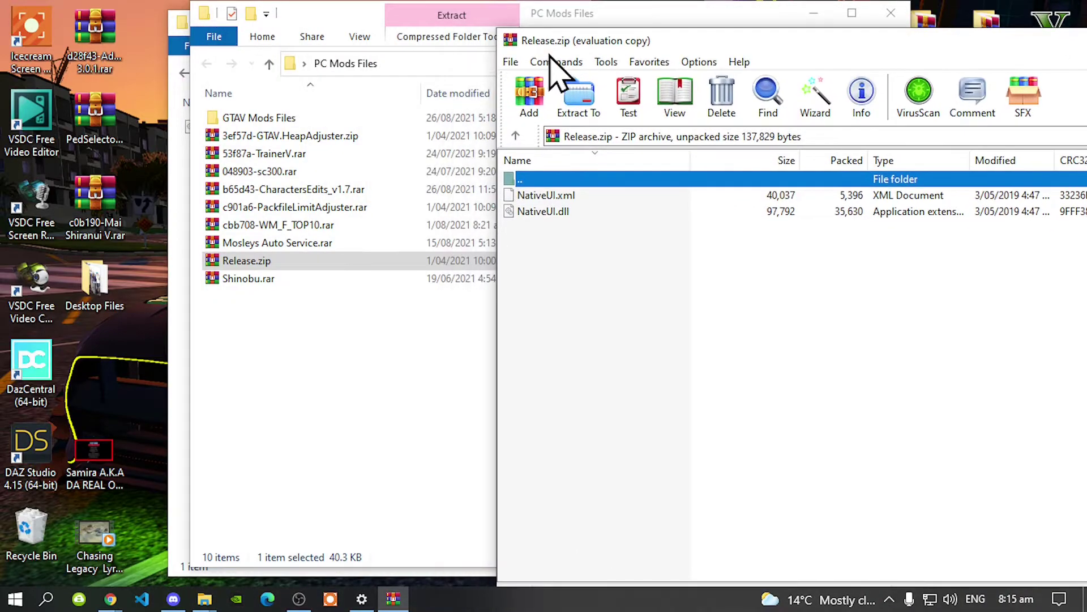
left_click(319, 351)
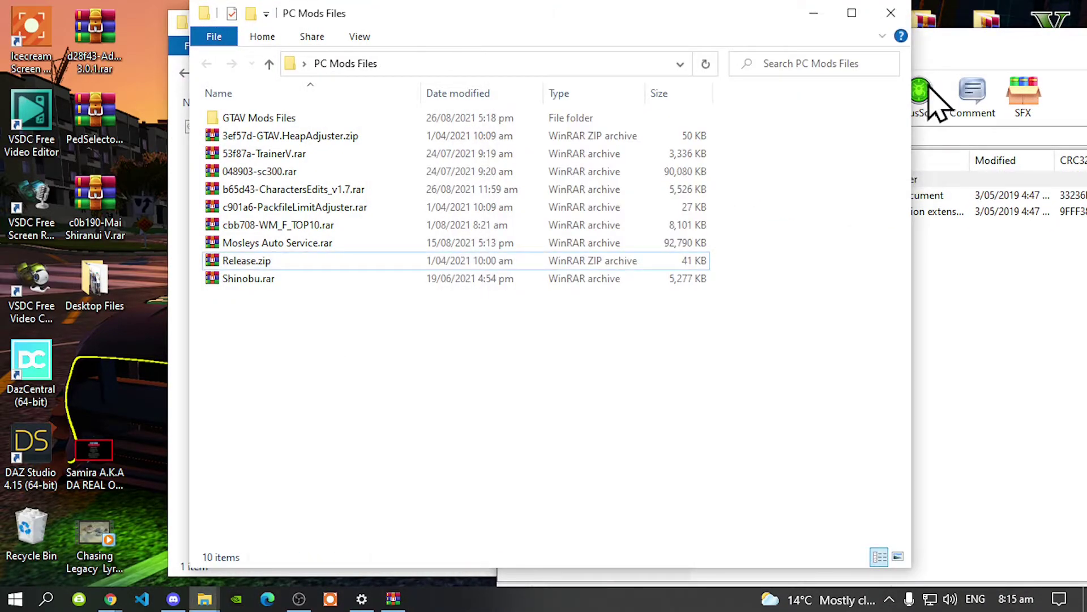
left_click(891, 14)
Copy NativeUI.dll and NativeUI.xml into scripts, close Release.zip, and refresh the folder
left_click_drag(566, 272, 332, 267)
left_click(793, 339)
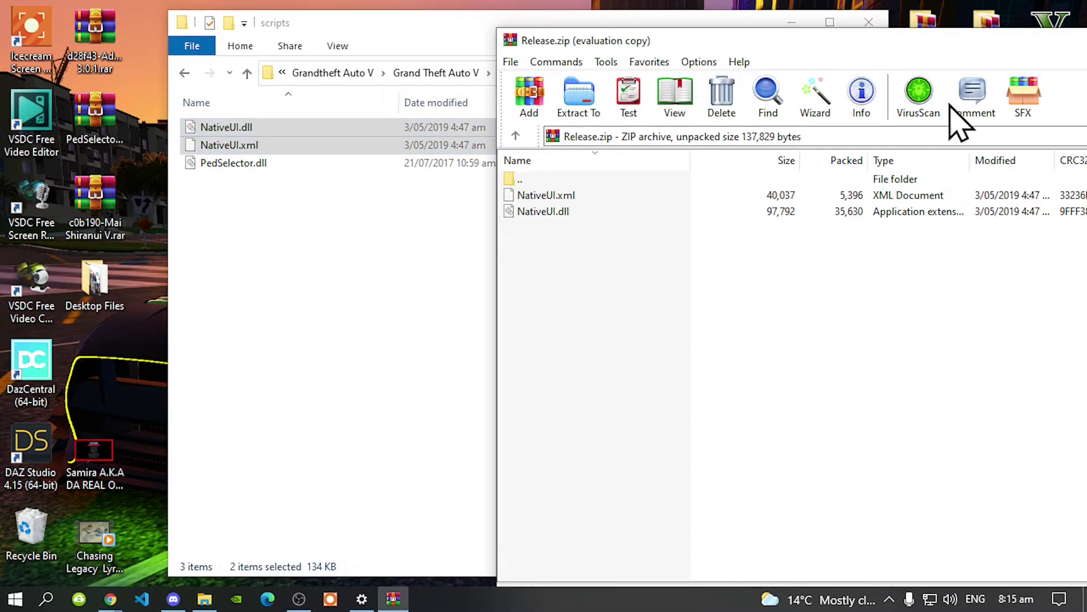
left_click_drag(981, 50, 810, 52)
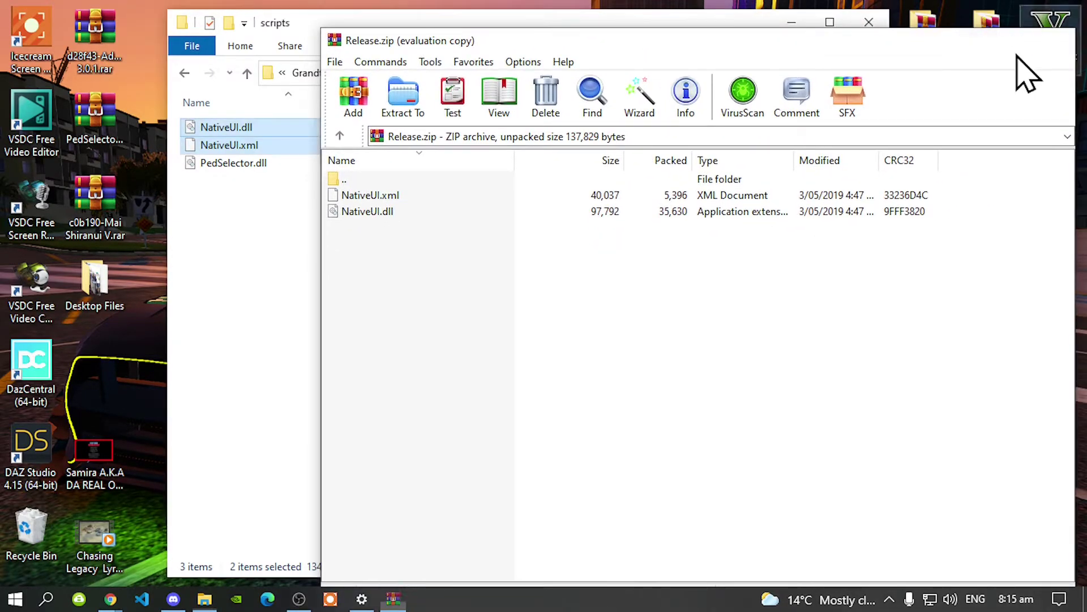
left_click(1057, 44)
right_click(416, 267)
left_click(468, 344)
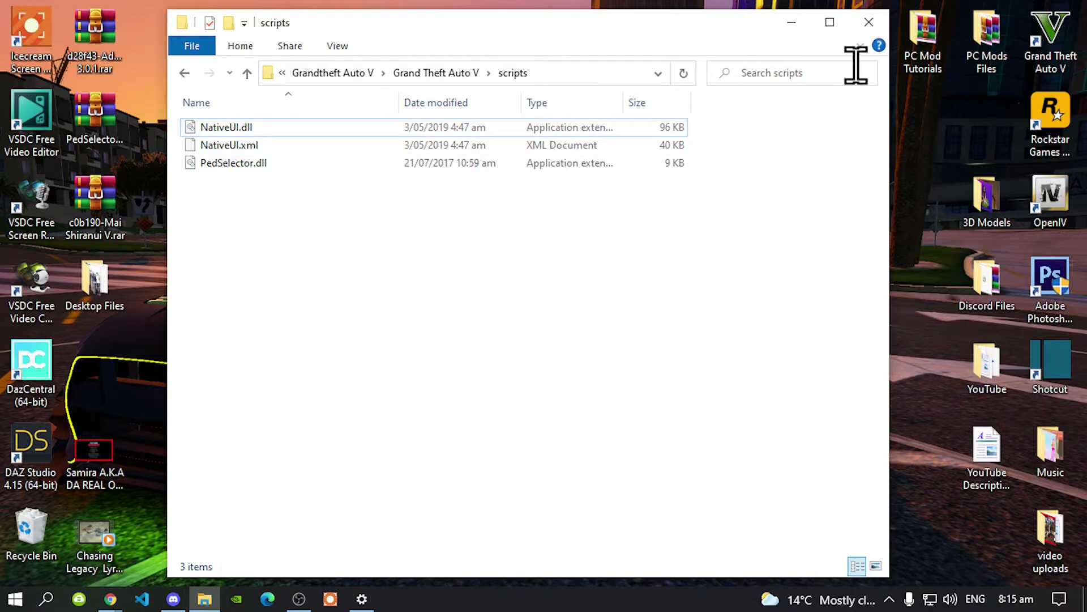